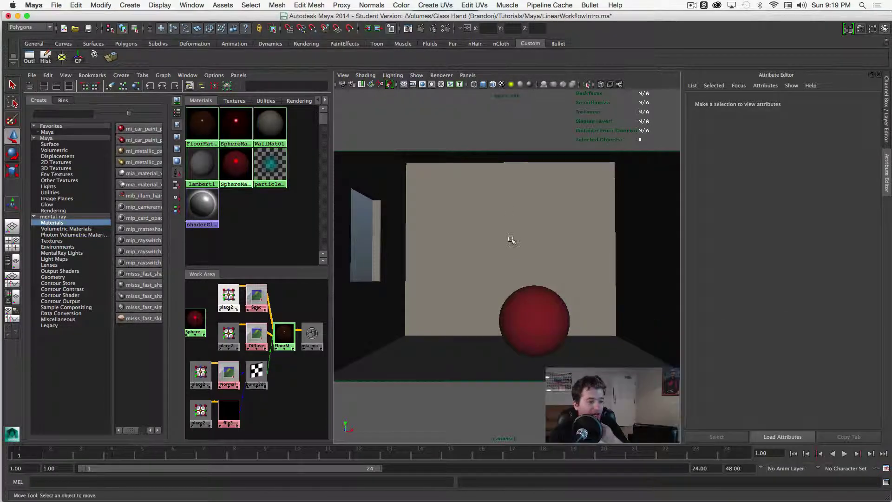
Step: Inspect the material attributes of the sphere, the floor and the room walls
click(545, 338)
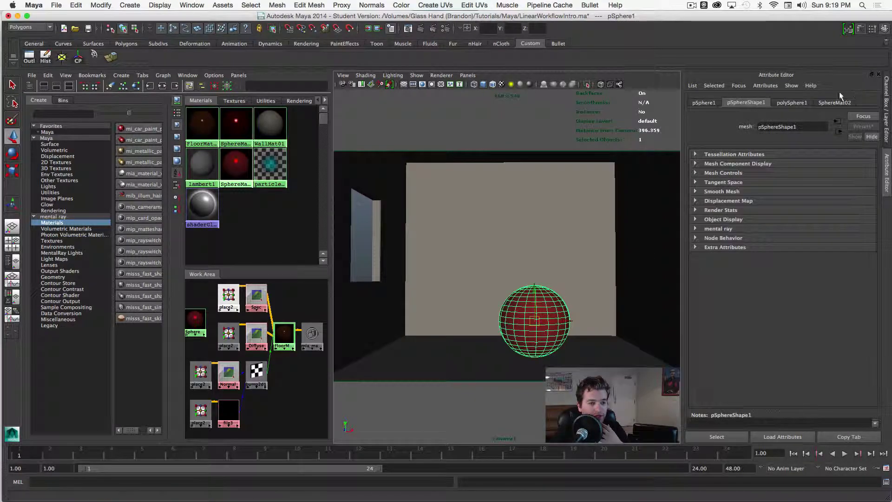
click(833, 103)
click(43, 65)
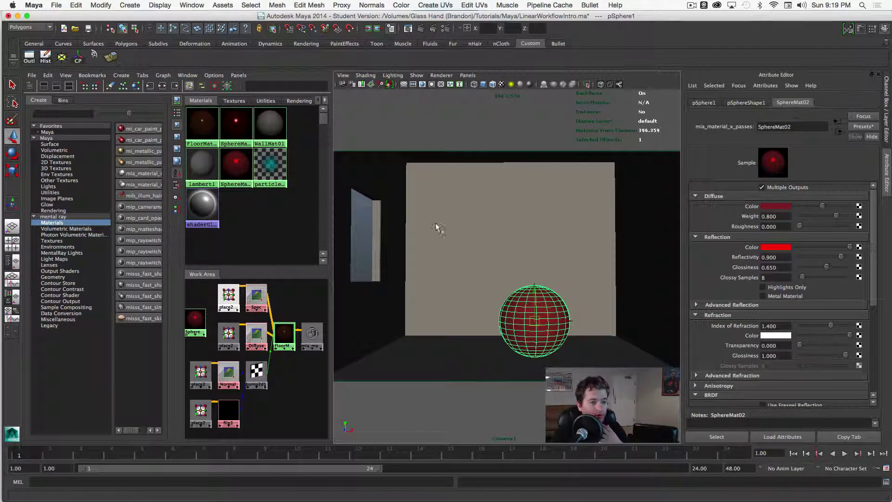
click(455, 367)
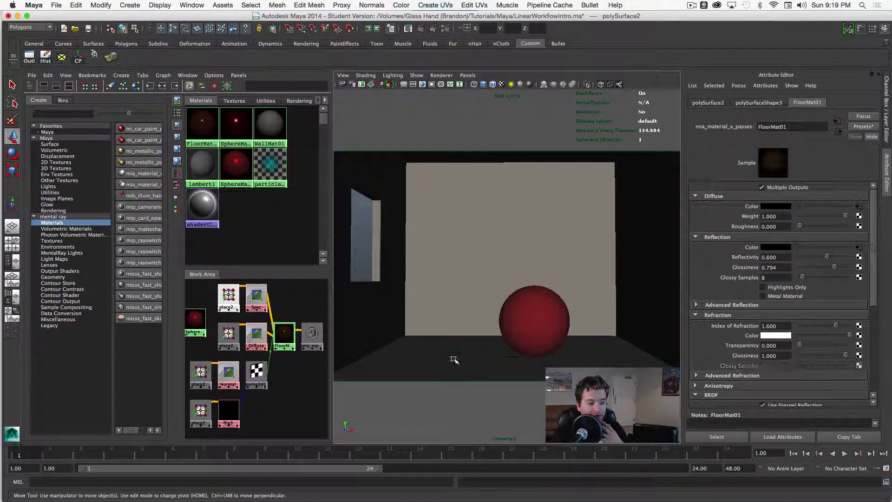
click(460, 313)
Step: Look through the persp camera and examine the room from outside, at its window and around its interior
click(470, 76)
mouse_move(488, 86)
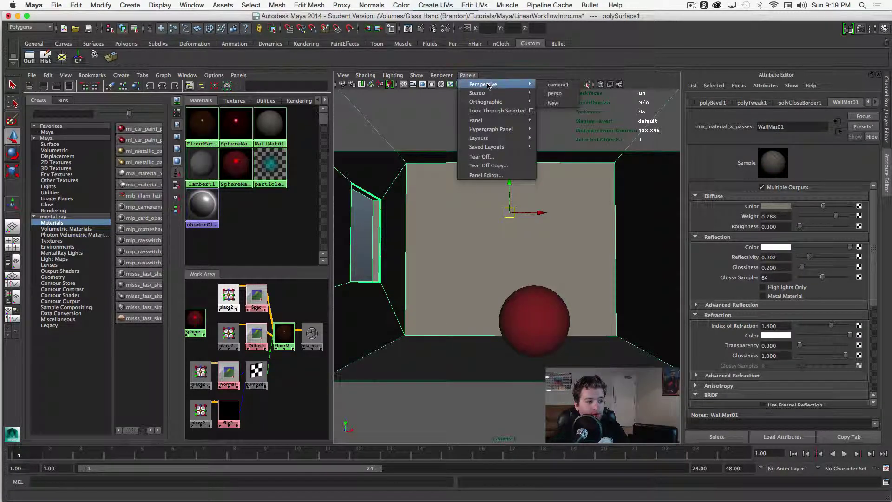
click(554, 95)
alt+drag(534, 209, 506, 252)
scroll(507, 233, up, 2)
alt+right_drag(478, 207, 534, 249)
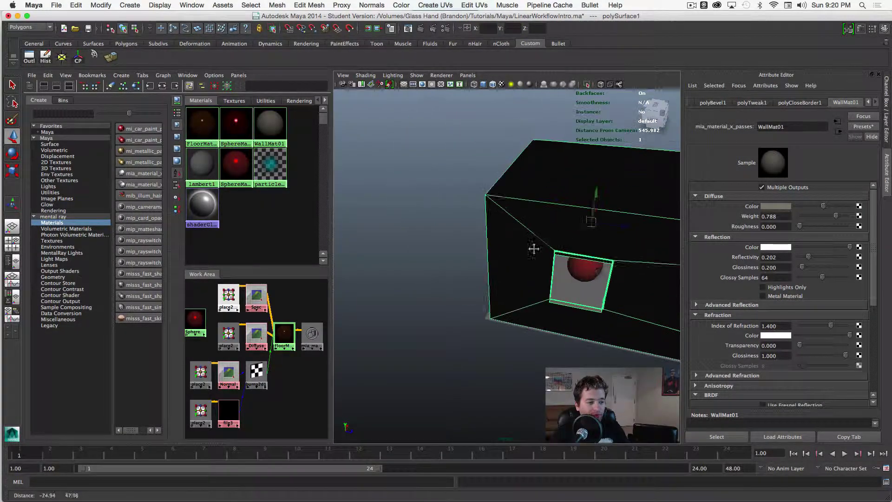
alt+drag(534, 249, 568, 229)
alt+right_drag(567, 229, 483, 235)
alt+drag(483, 235, 498, 233)
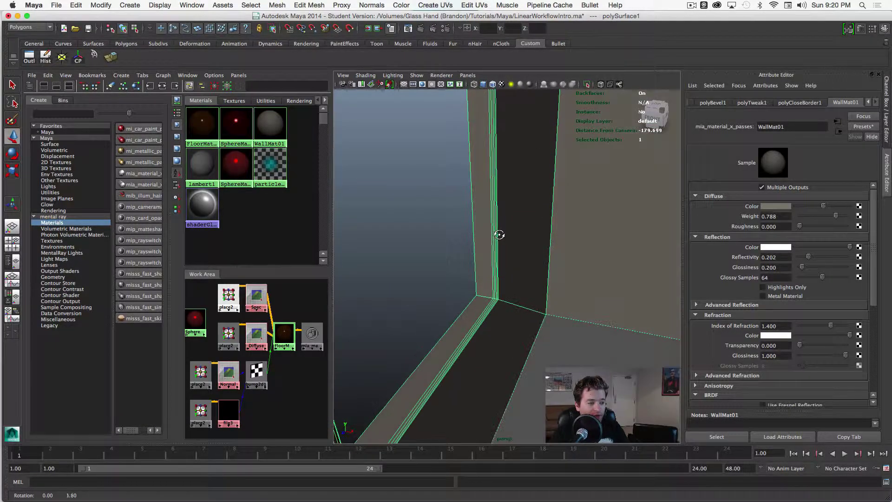
alt+right_drag(497, 233, 482, 229)
alt+drag(482, 230, 515, 264)
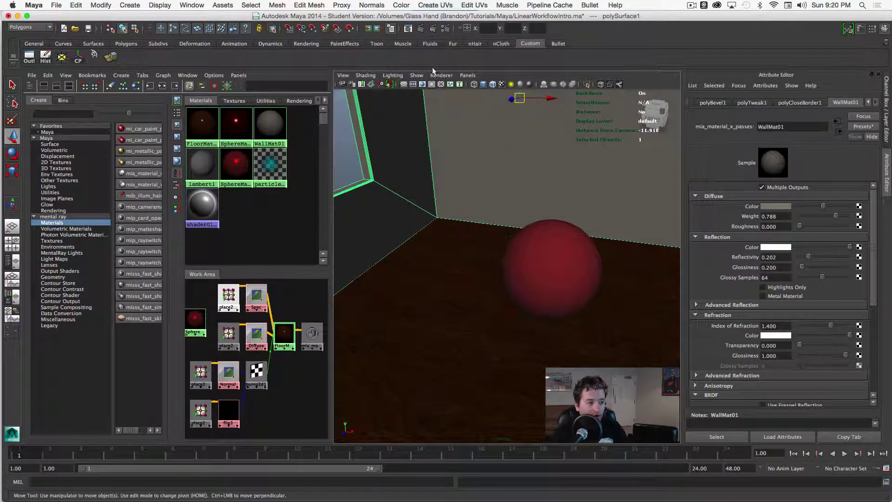
Step: Return the viewport to camera1 and clear the wall selection
click(467, 75)
mouse_move(484, 86)
click(555, 84)
key(w)
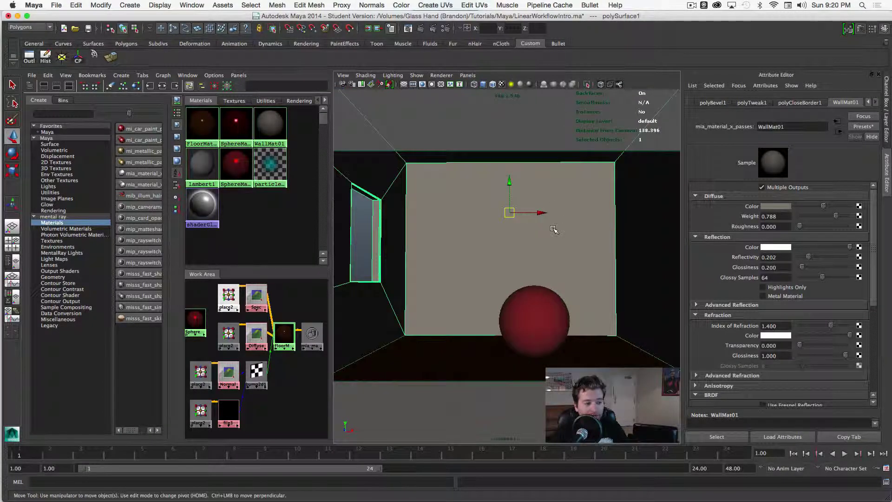
click(395, 246)
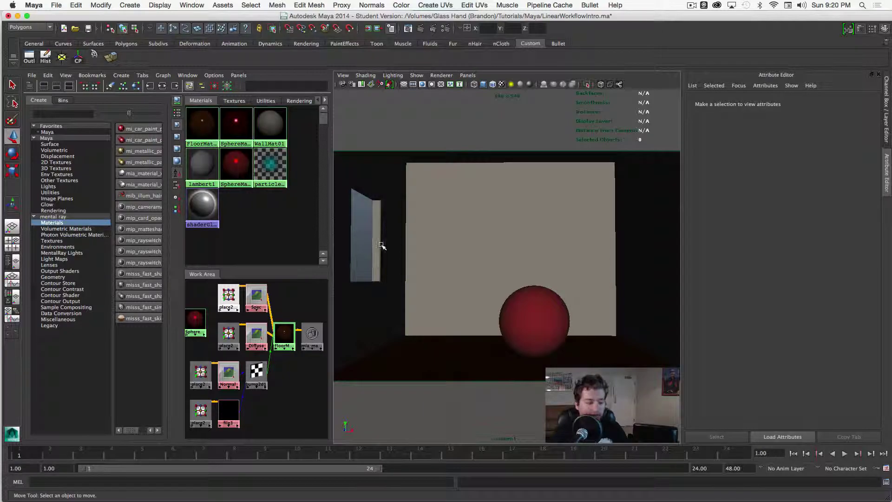
Step: Render the unlit room through camera1 in the Render View
click(408, 28)
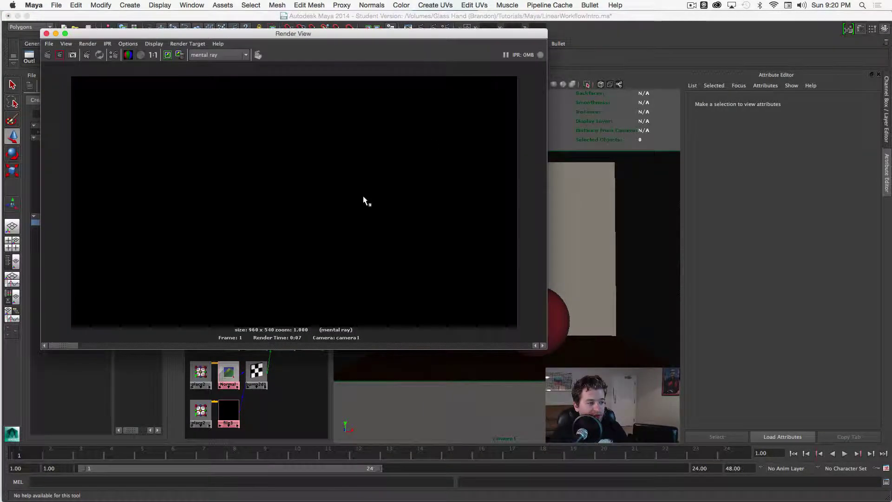
right_click(364, 194)
mouse_move(378, 207)
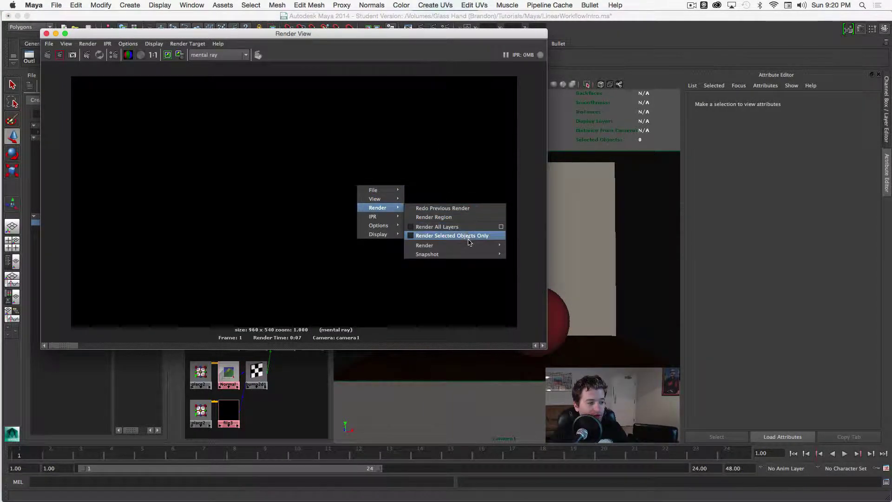
mouse_move(500, 245)
click(518, 260)
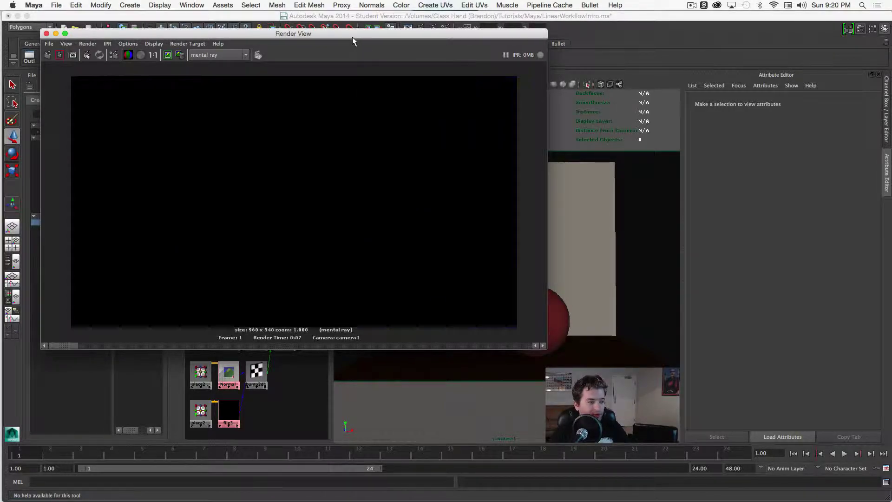
Step: Create a Physical Sun and Sky in the indirect lighting render settings and check the Final Gathering options
drag(350, 35, 416, 62)
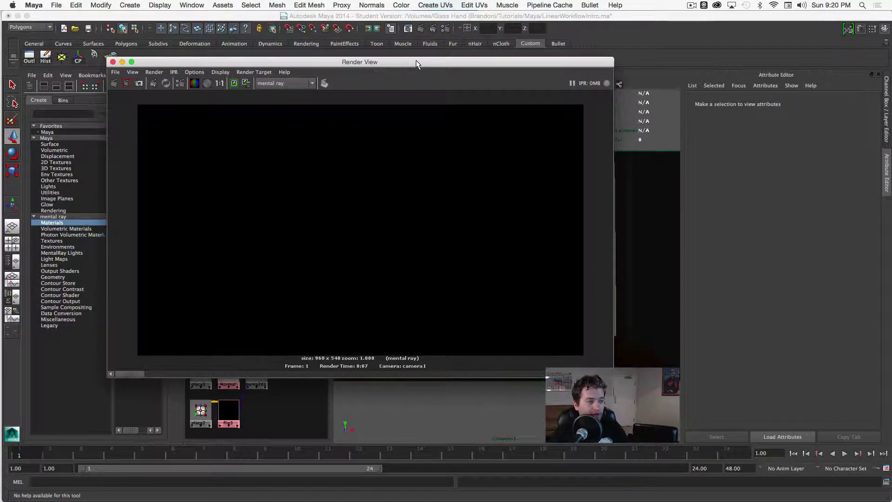
click(447, 29)
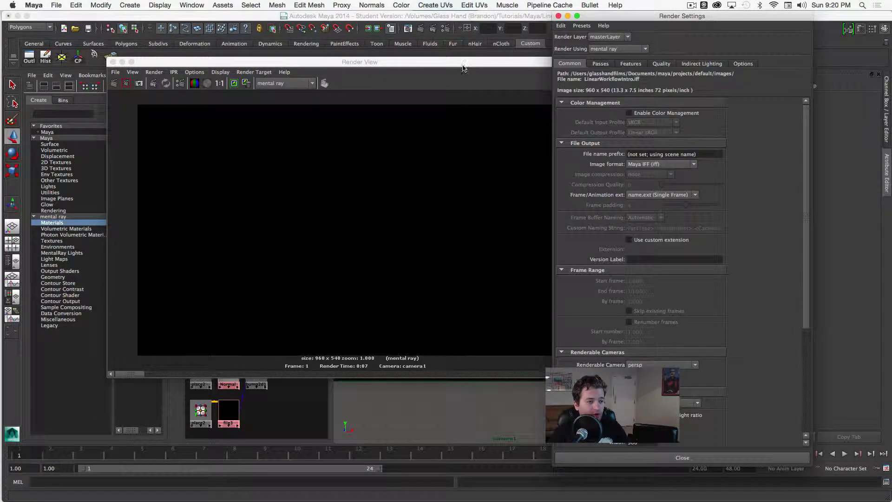
click(701, 64)
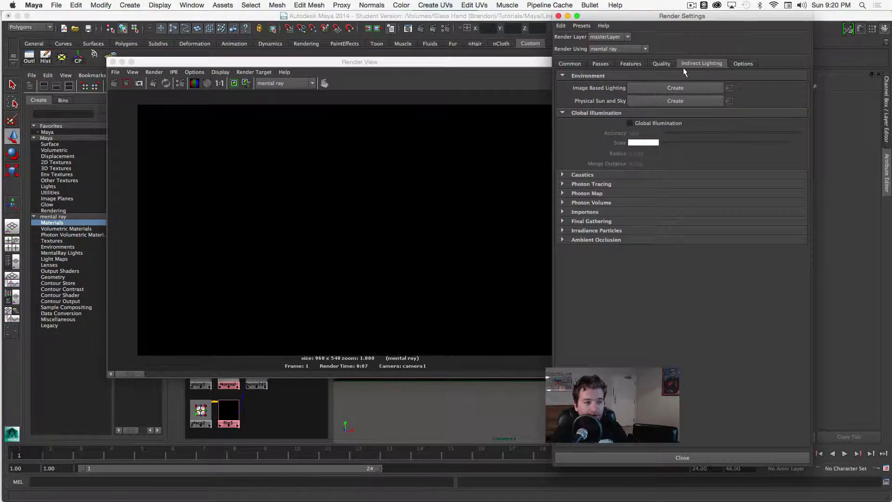
click(651, 99)
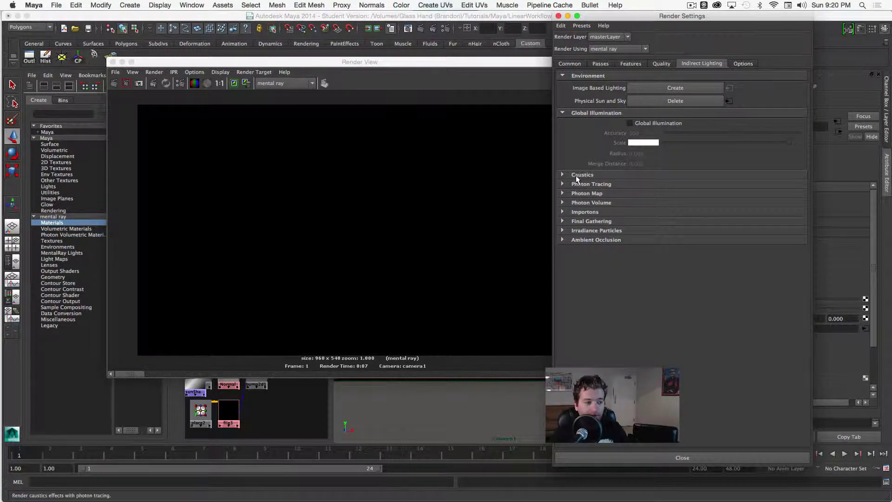
click(569, 221)
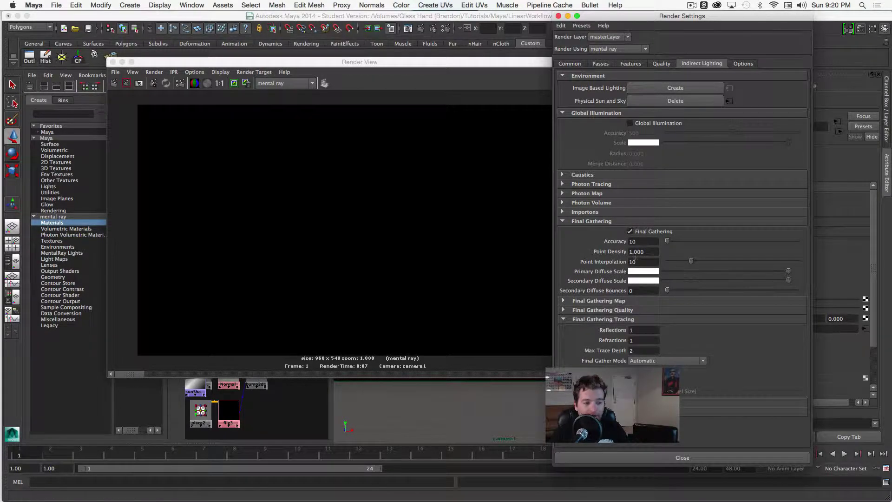
click(559, 16)
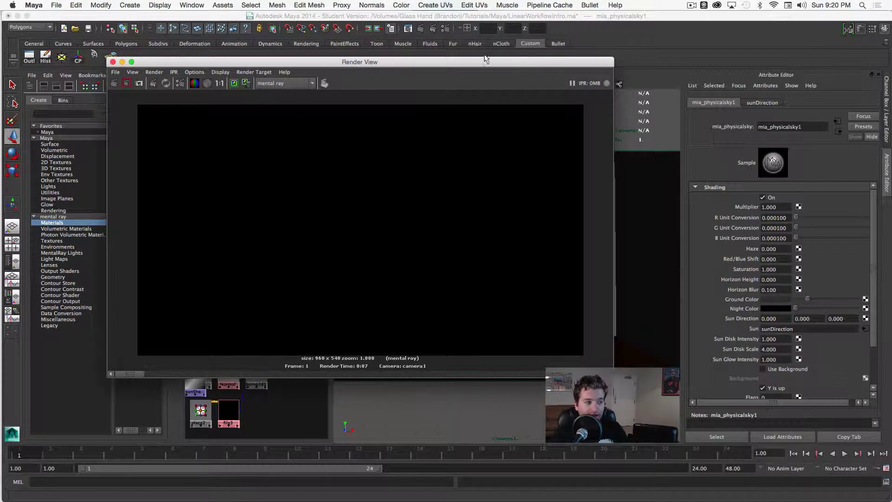
Step: Render the current camera1 view again with the physical sun and sky in place
drag(483, 62, 576, 67)
right_click(415, 168)
mouse_move(425, 189)
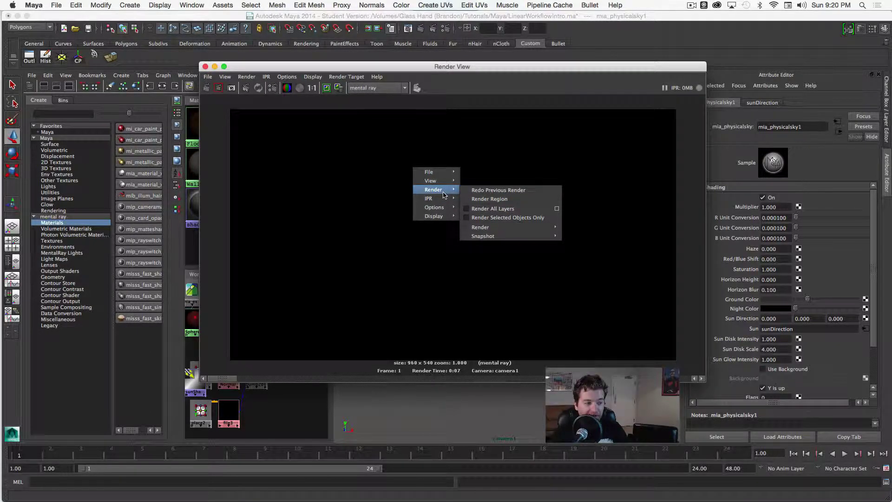
mouse_move(535, 227)
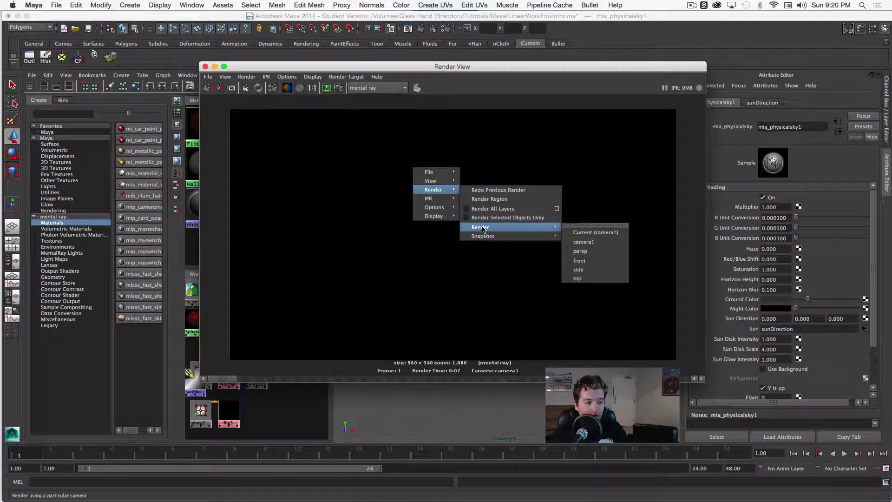
click(574, 232)
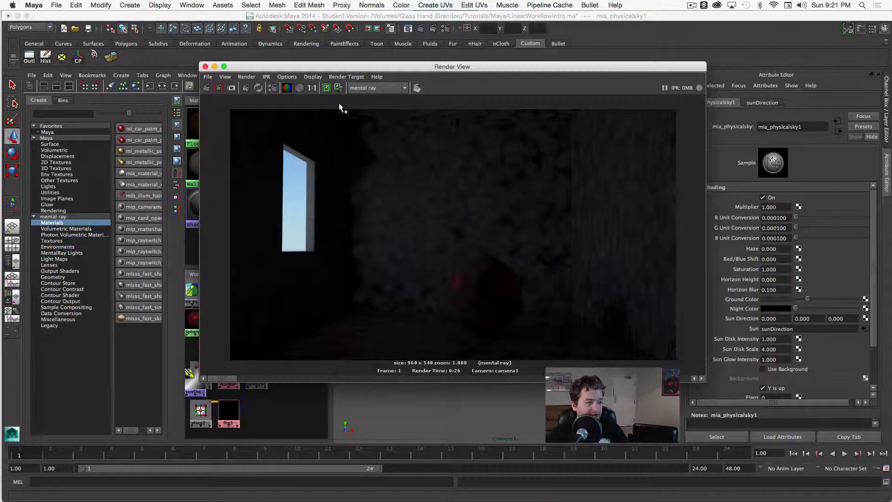
Step: Put the Render View away and switch to the perspective view, showing the room's window wall from outside
click(214, 67)
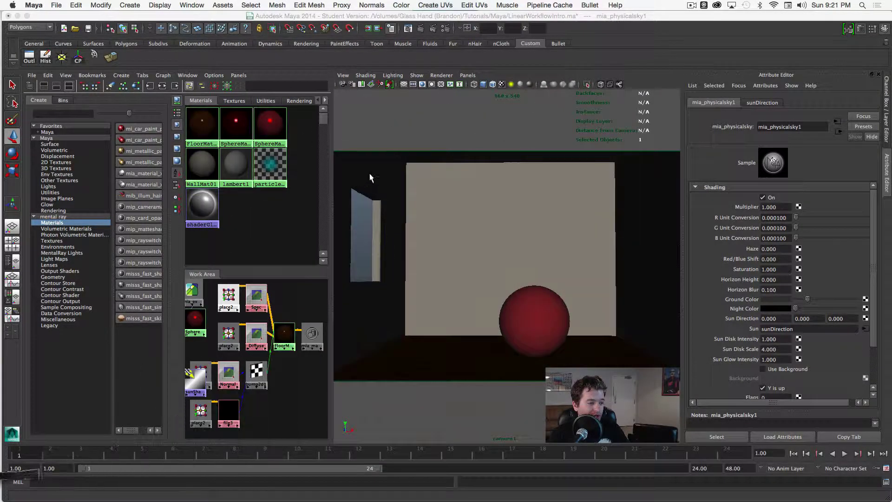
key(space)
click(444, 210)
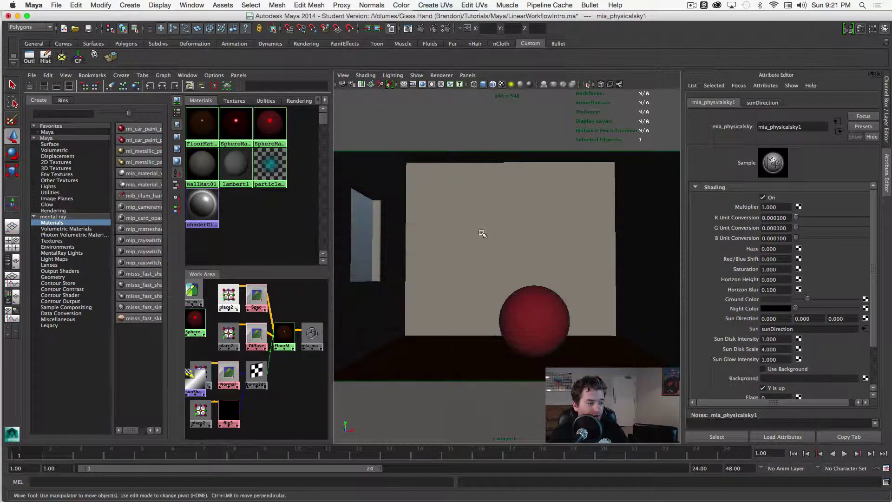
scroll(473, 232, up, 2)
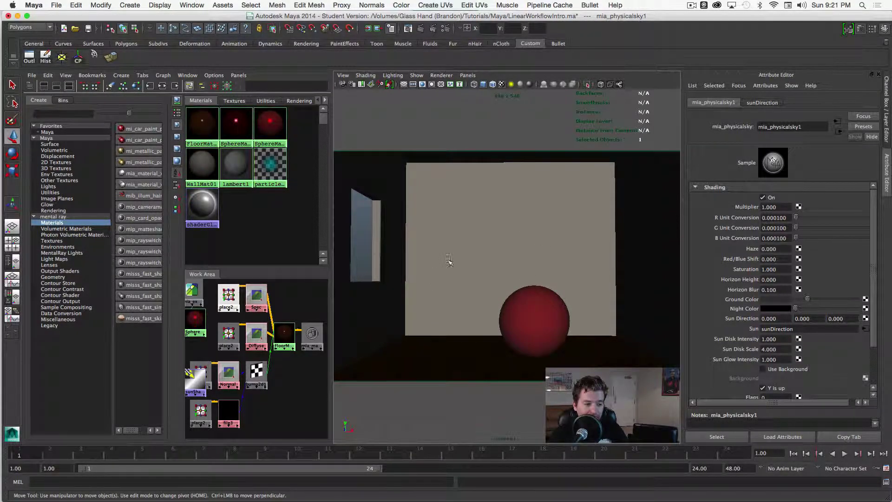
key(space)
key(space)
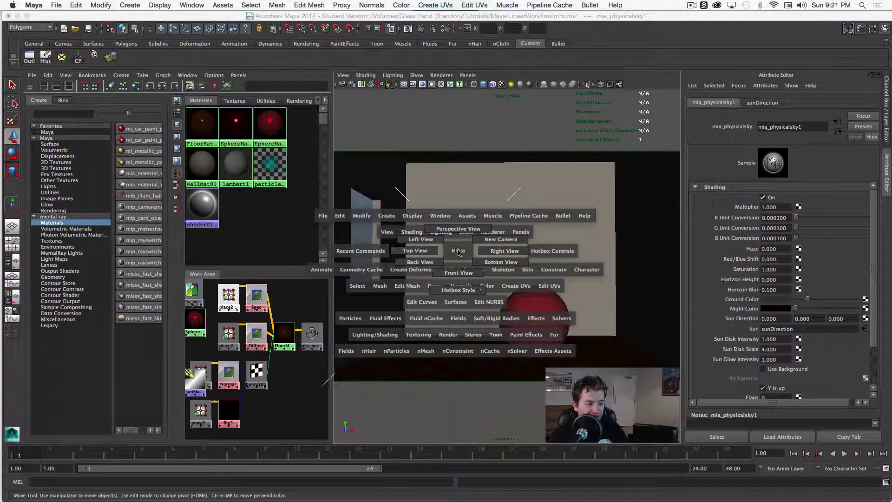
drag(458, 251, 459, 228)
alt+drag(589, 243, 493, 242)
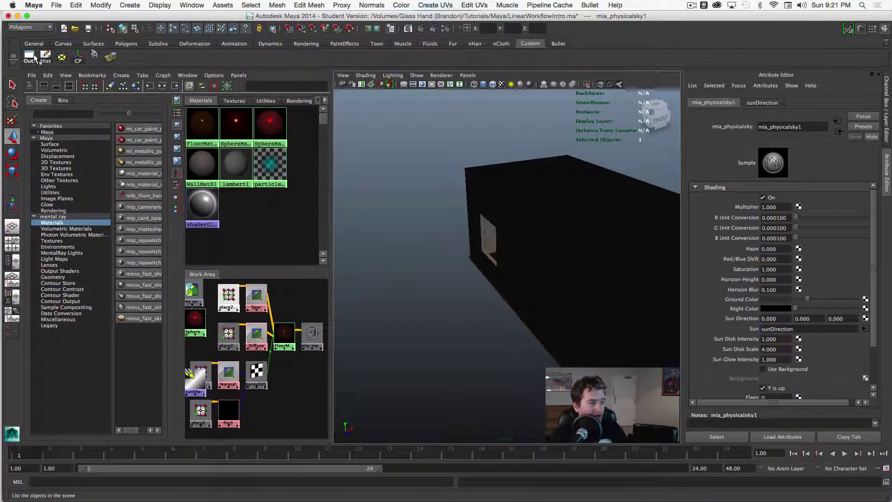
Step: Open the Outliner and delete pointLight1 from the scene
click(34, 58)
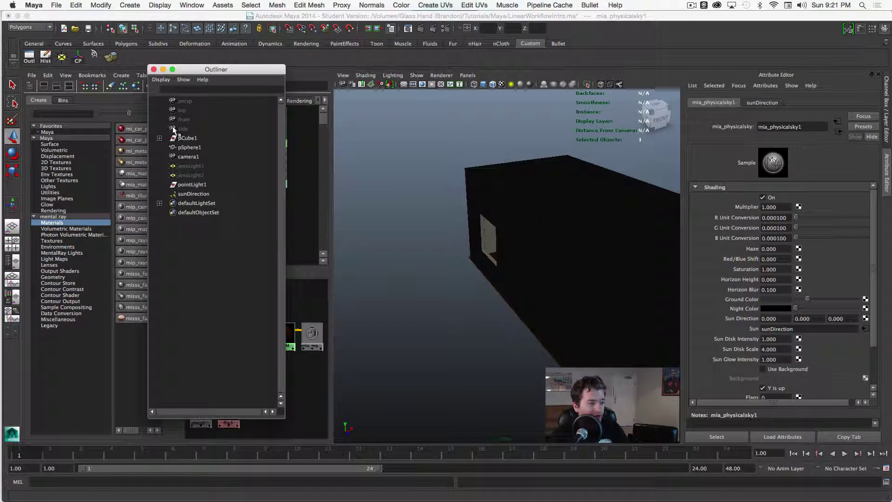
click(194, 193)
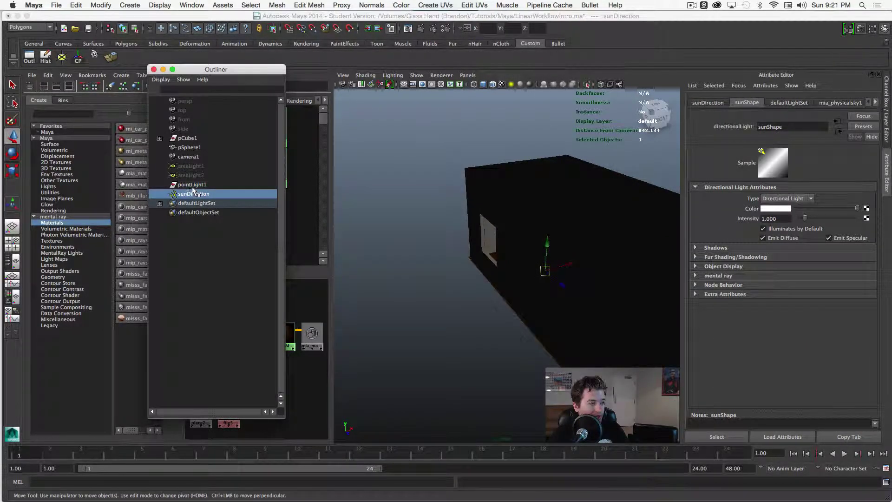
click(191, 184)
key(Delete)
Step: Position the sunDirection light by the window, aimed into the room, and look through camera1 again
click(188, 184)
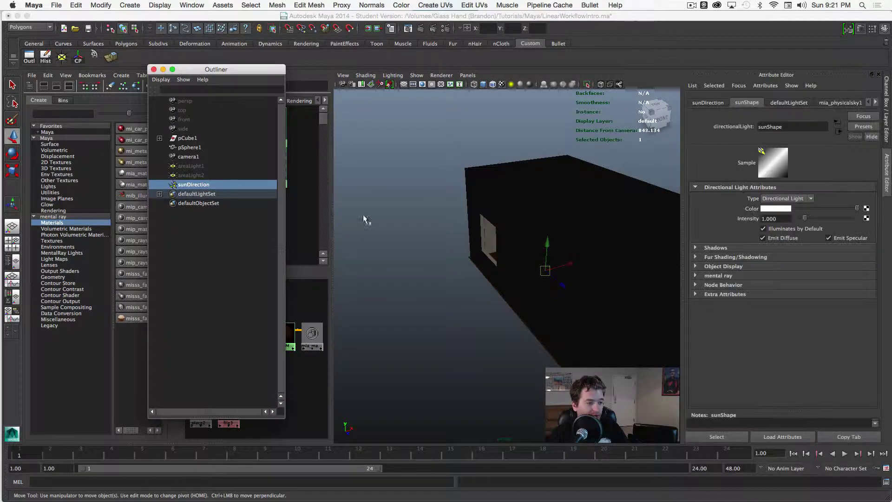
drag(568, 264, 448, 199)
key(e)
click(467, 75)
mouse_move(516, 84)
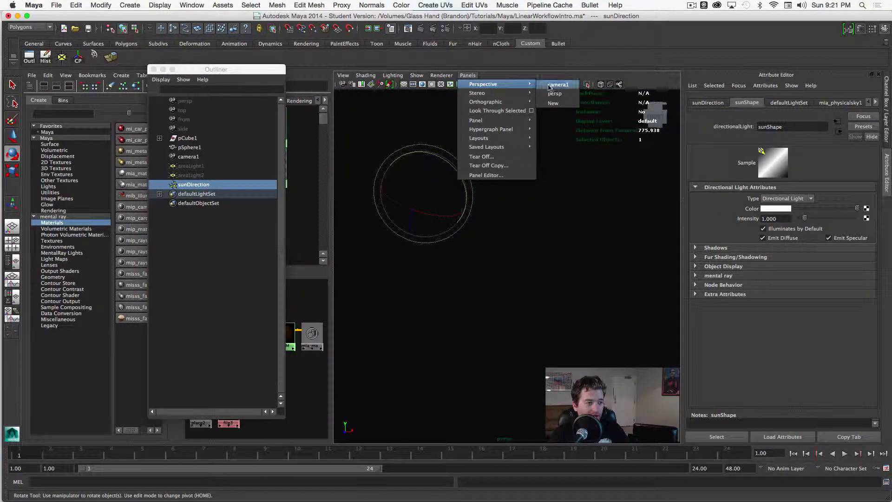
click(558, 93)
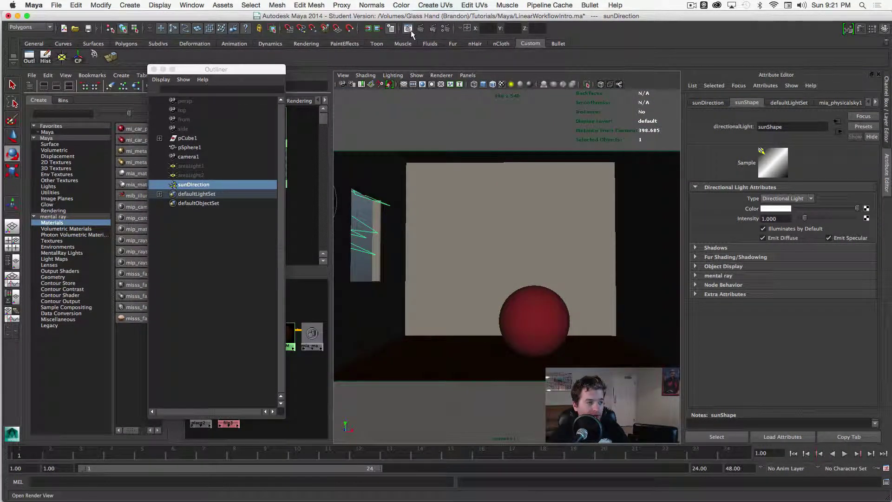
click(410, 29)
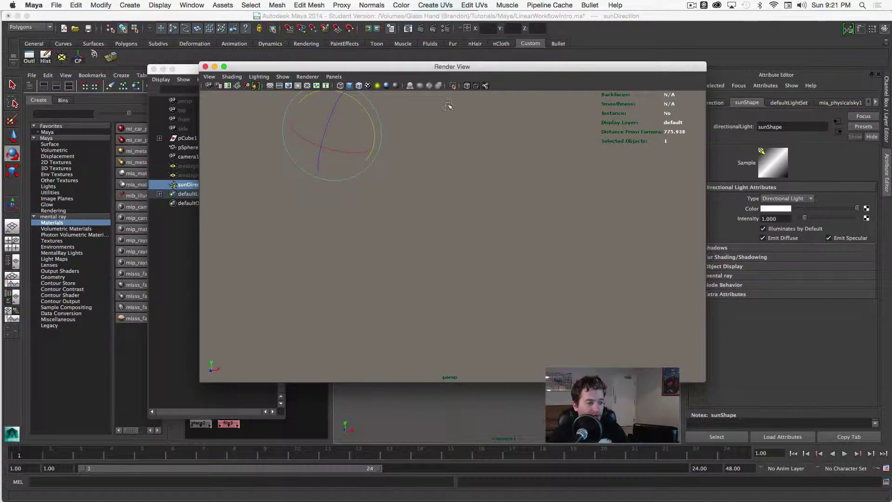
drag(460, 67, 385, 102)
right_click(394, 166)
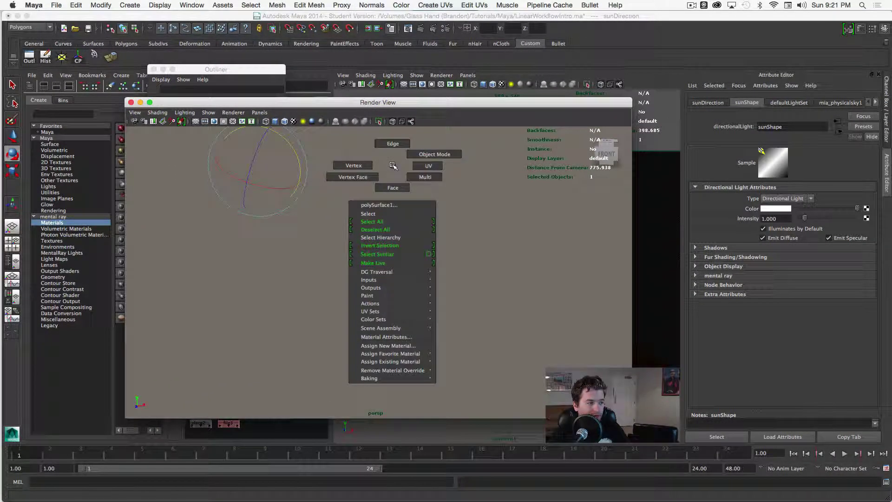
key(super+w)
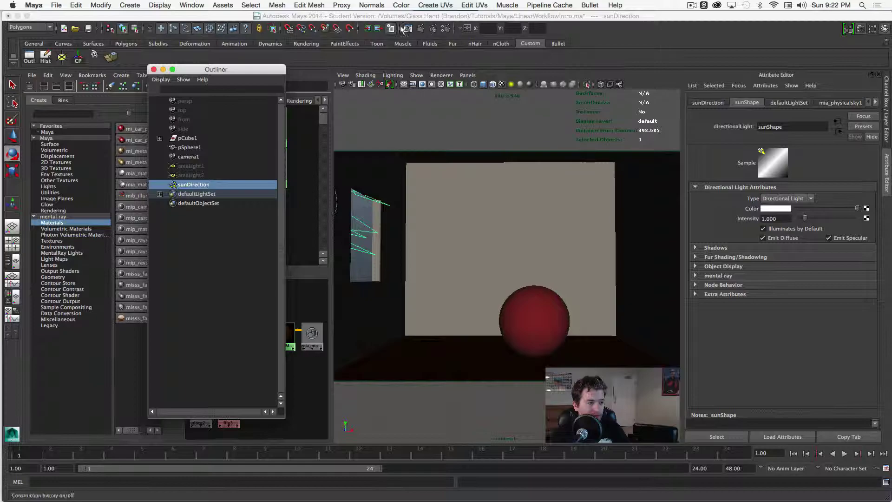
Step: Reopen the Render View and render the room through camera1 with the repositioned sun
click(409, 31)
right_click(378, 182)
mouse_move(398, 204)
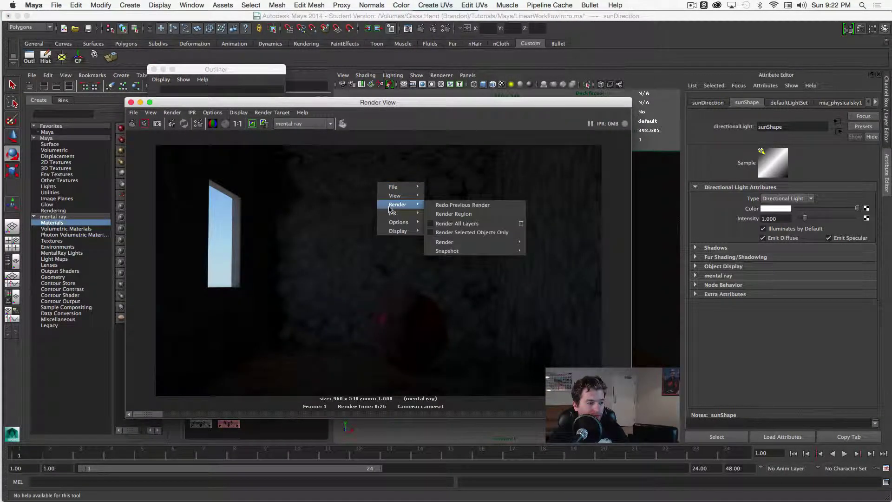
mouse_move(460, 241)
click(581, 257)
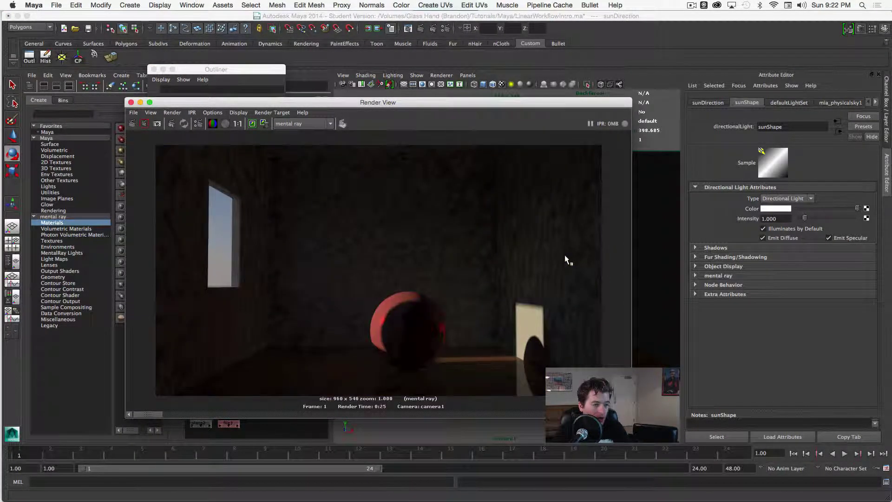
Step: Open the Render Settings and arrange them side by side with the Render View
click(445, 31)
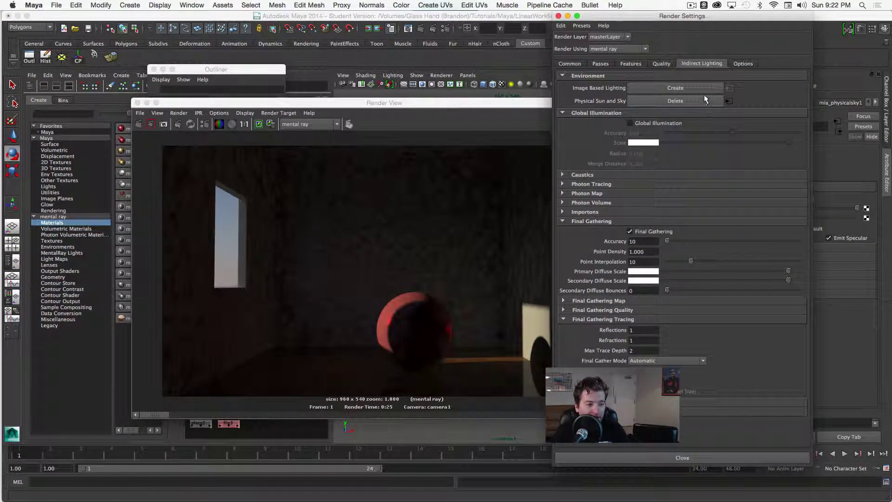
drag(495, 103, 461, 51)
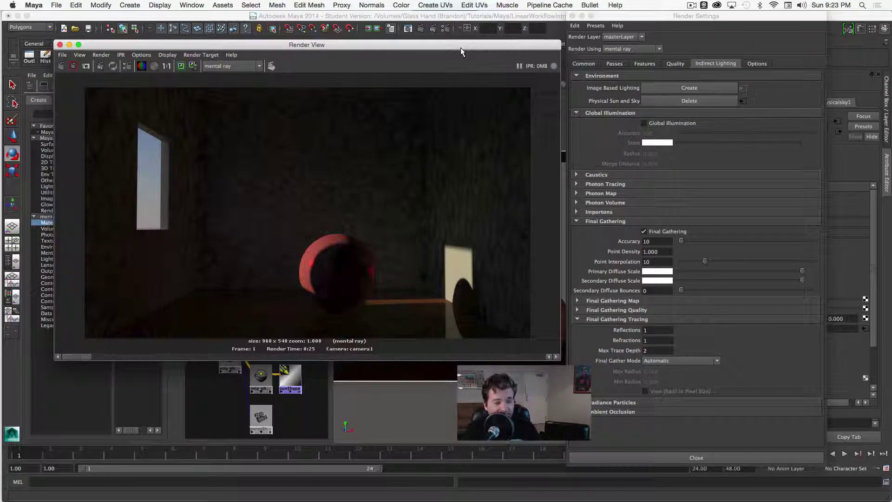
drag(461, 47, 490, 31)
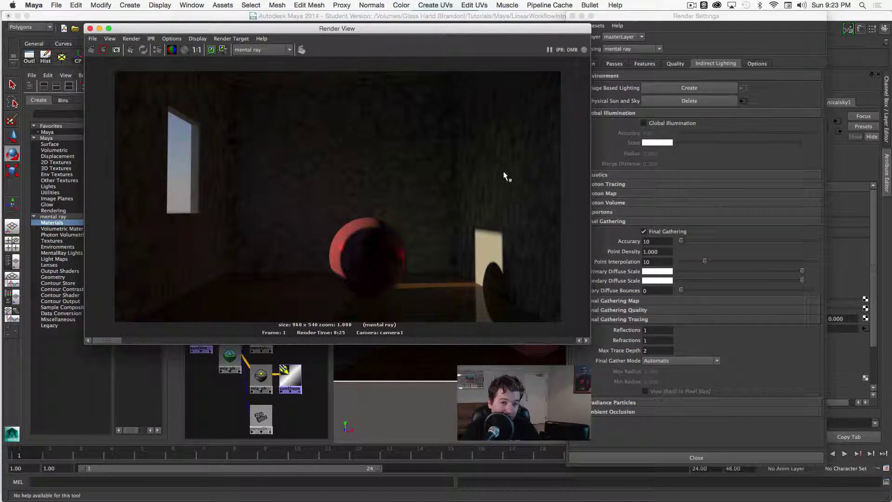
drag(506, 29, 488, 35)
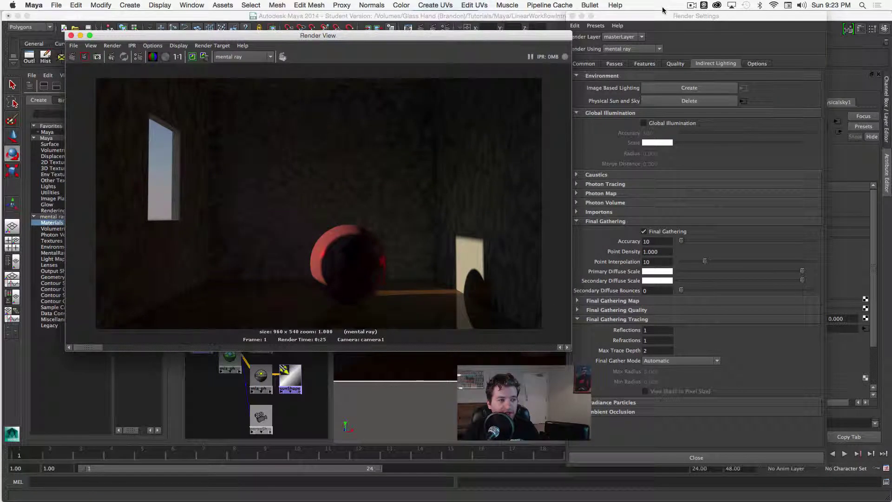
drag(661, 16, 683, 17)
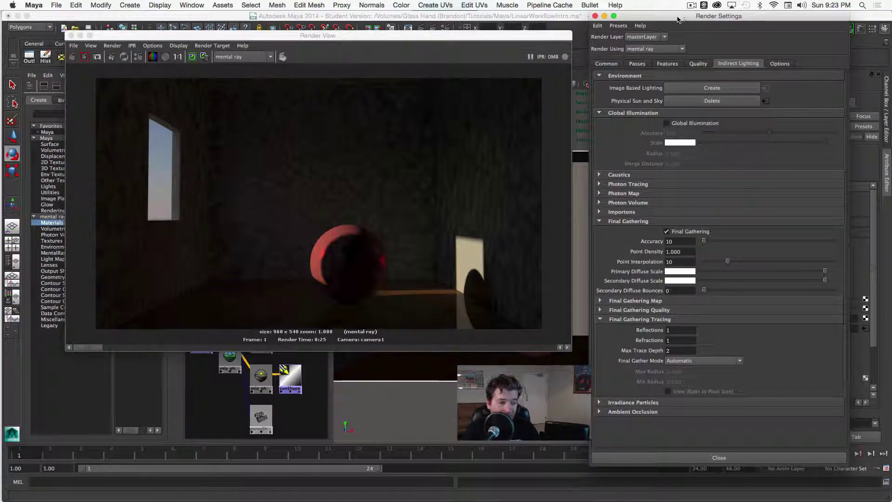
Step: Turn off Enable Default Light in the common render options
click(613, 64)
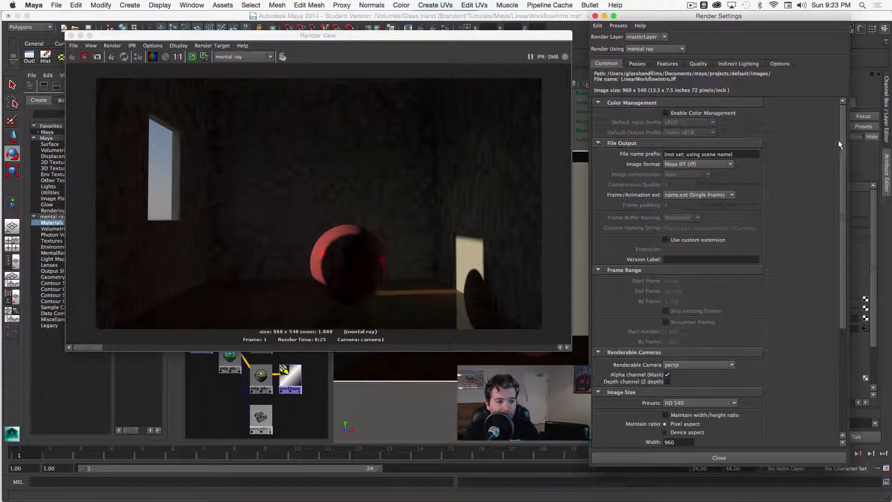
drag(838, 140, 842, 245)
click(673, 379)
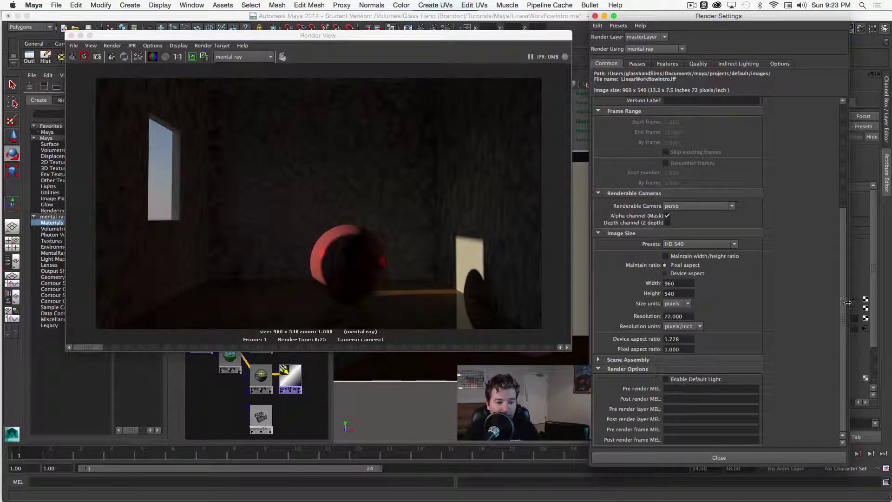
Step: Set the rendered file output's image format to OpenEXR (exr)
drag(845, 300, 846, 206)
click(681, 165)
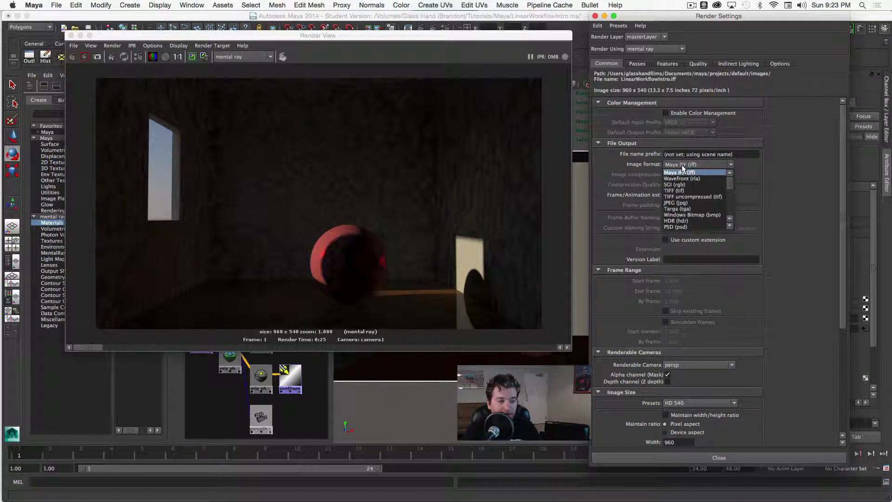
scroll(694, 214, down, 2)
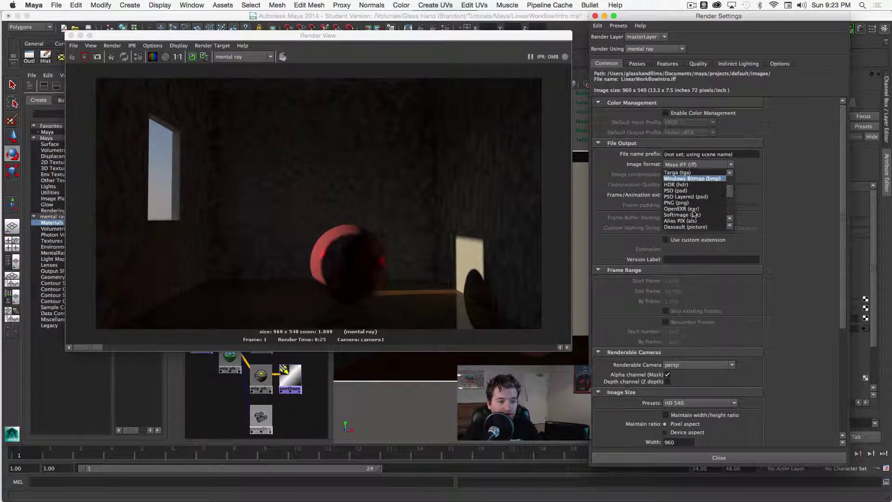
click(694, 209)
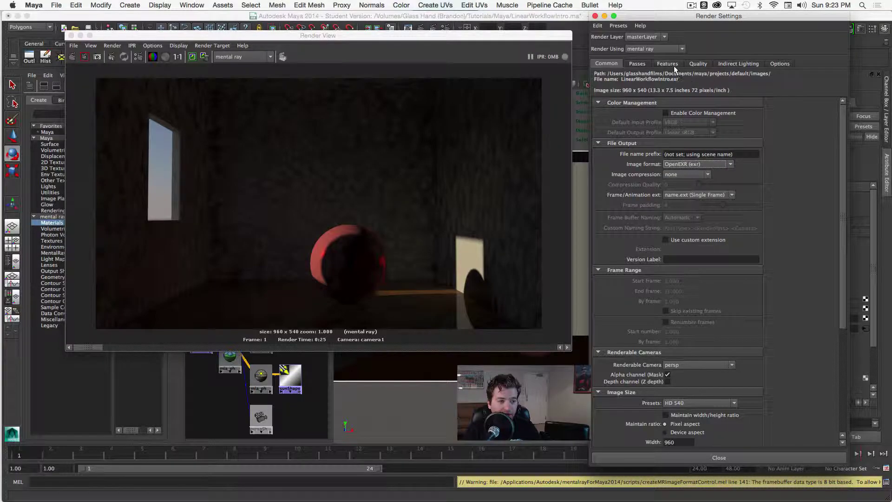
Step: Set the mental ray framebuffer data type to RGBA (Float) 4x32 Bit
click(695, 65)
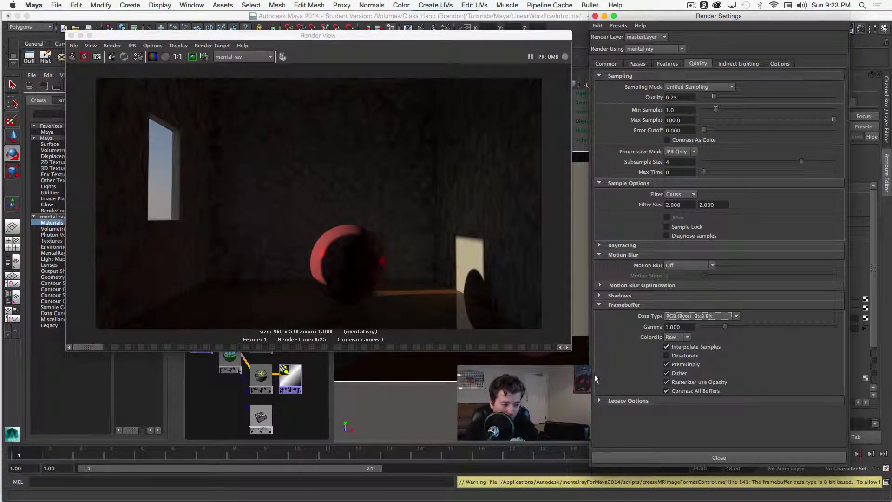
click(699, 316)
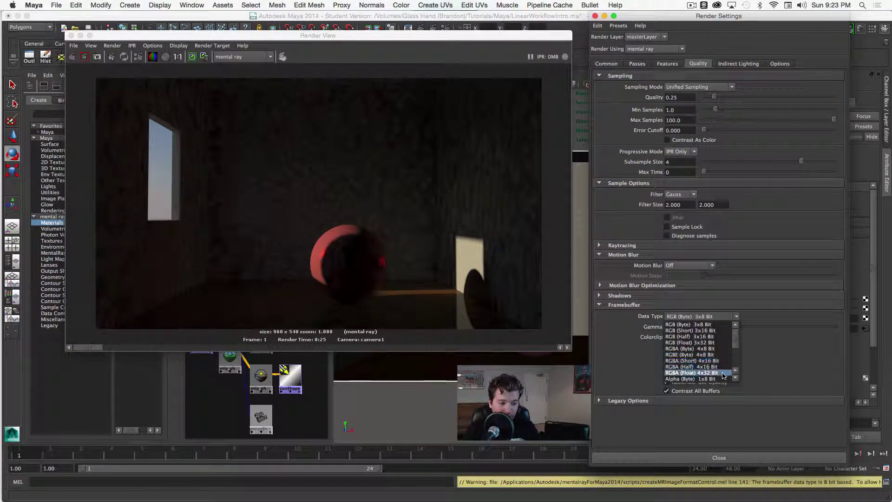
click(683, 373)
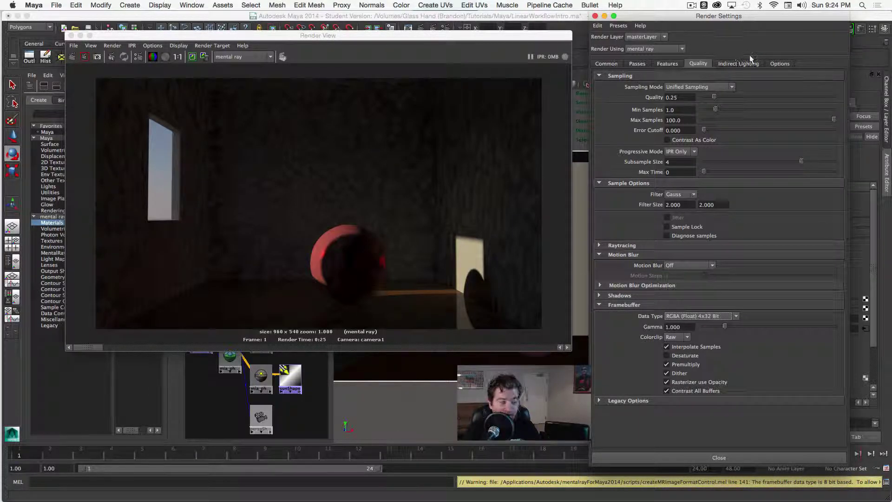
drag(700, 16, 692, 18)
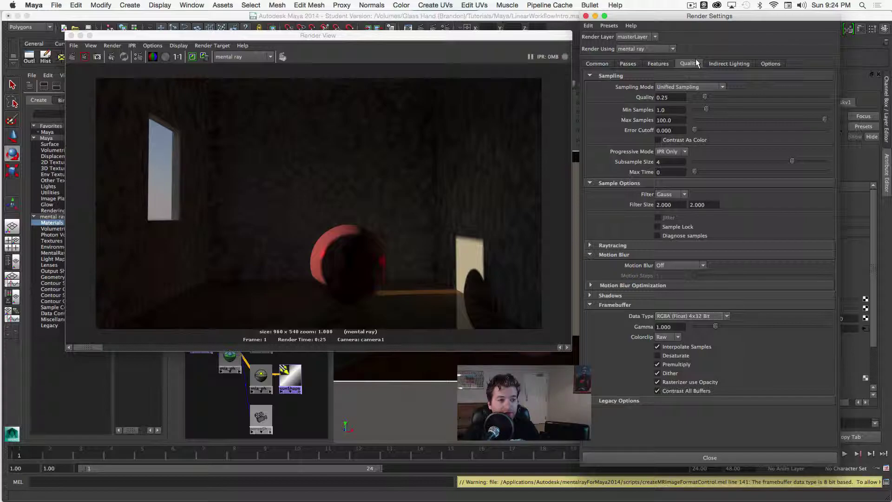
Step: Enable color management in the common render settings, with sRGB input and Linear sRGB output profiles
click(625, 63)
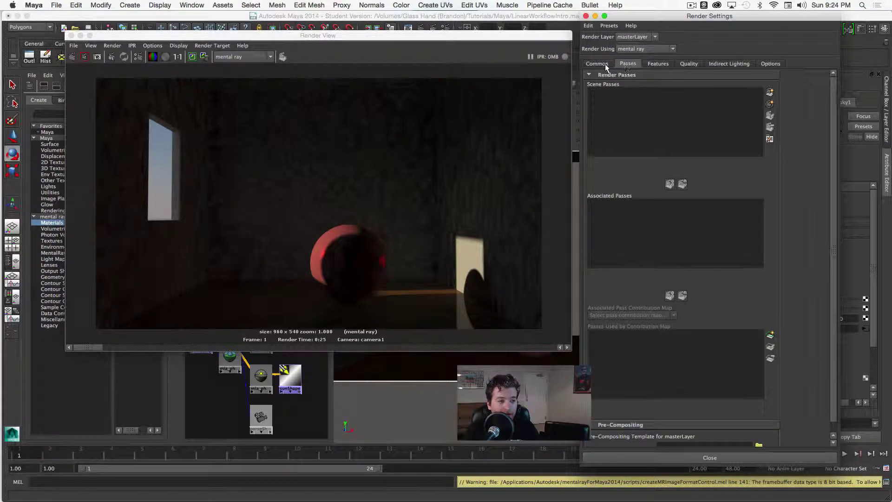
click(605, 63)
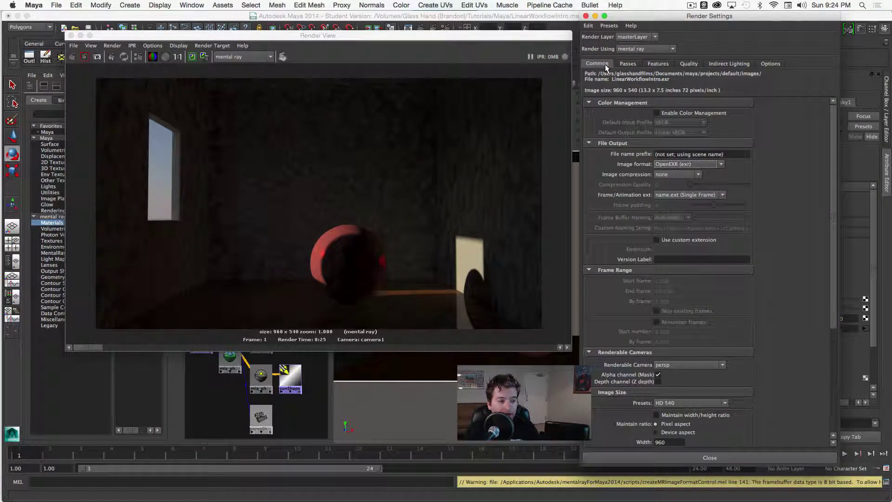
click(656, 113)
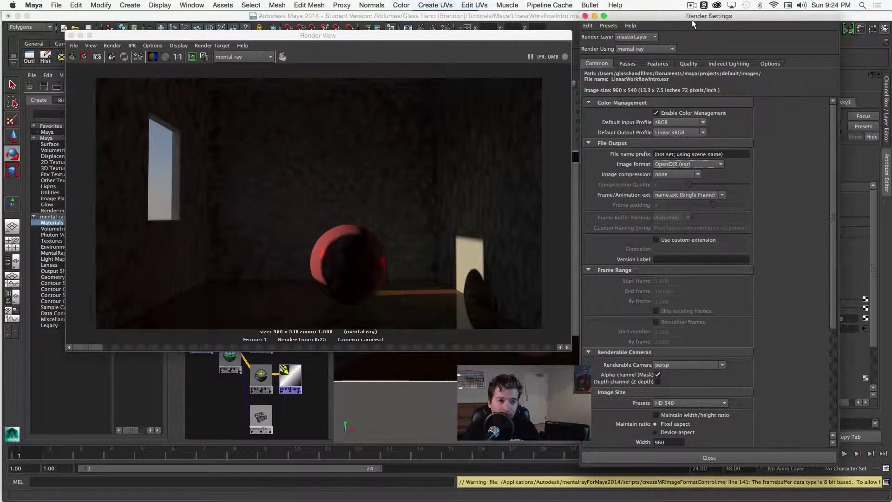
drag(692, 20, 688, 18)
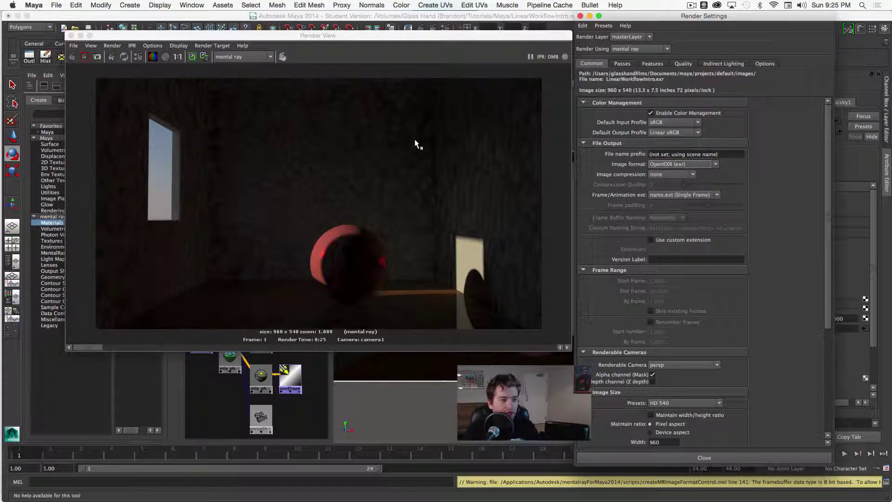
Step: Open the Render View's color management attributes and close the Render Settings
right_click(402, 138)
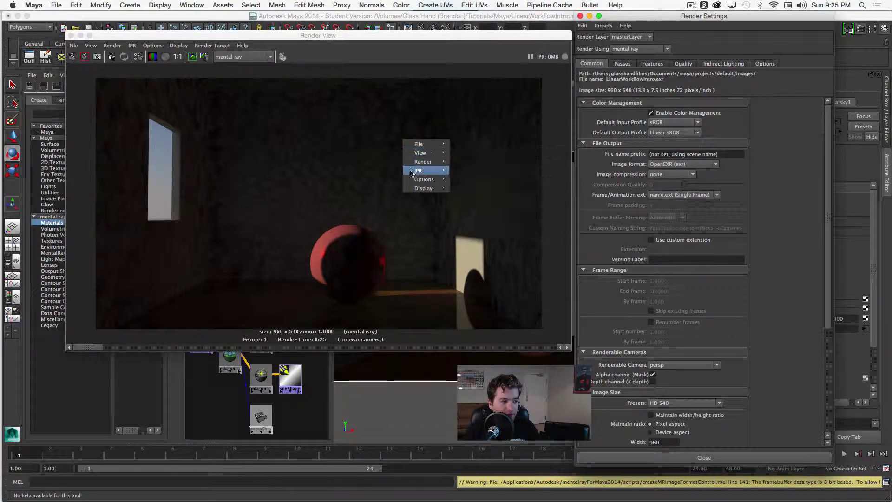
mouse_move(415, 169)
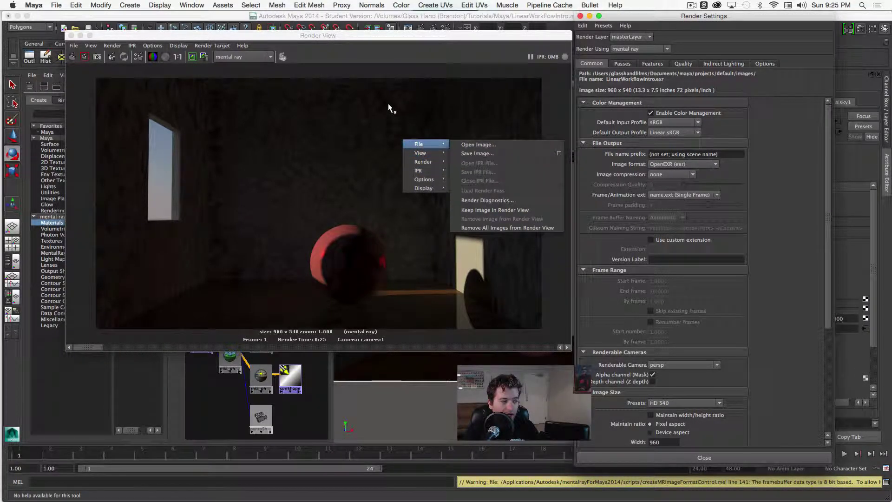
click(372, 138)
right_click(395, 178)
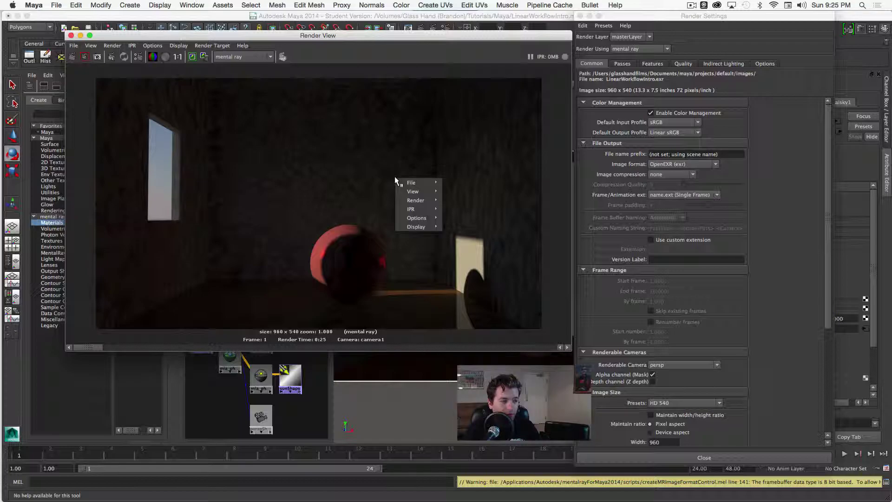
mouse_move(414, 226)
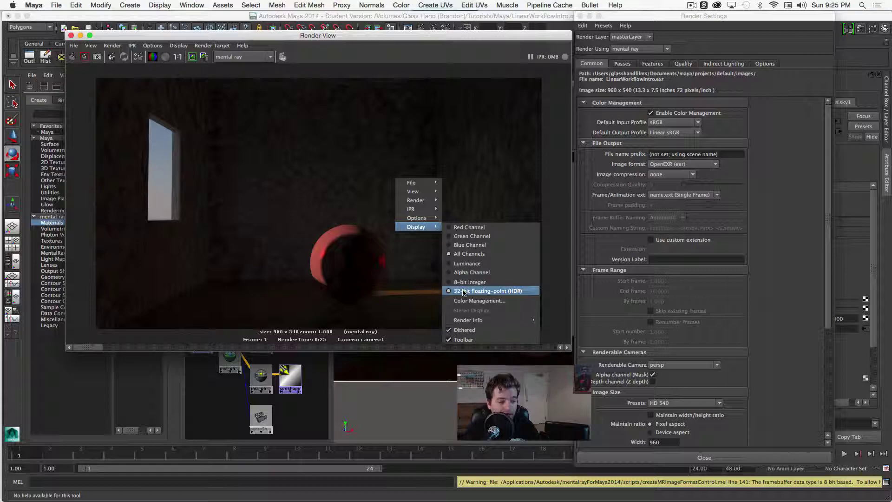
click(461, 301)
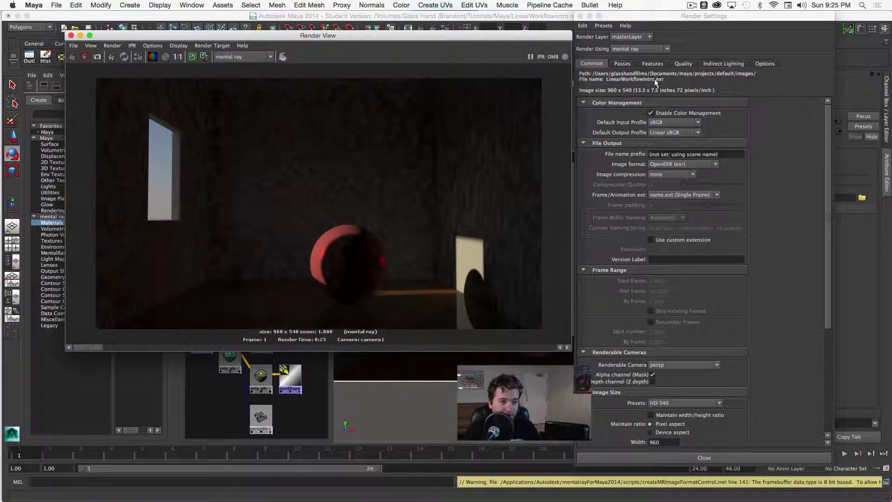
click(581, 16)
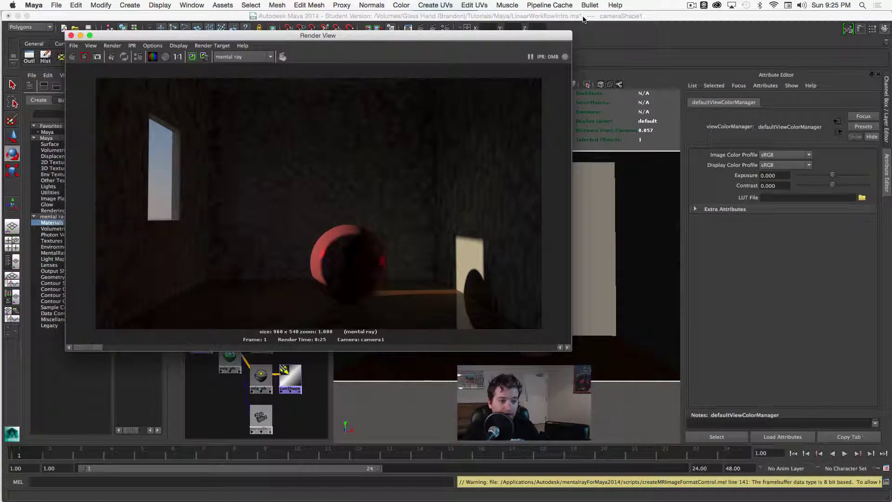
Step: Set the Render View's image color profile to Linear sRGB and its display color profile to sRGB
click(774, 155)
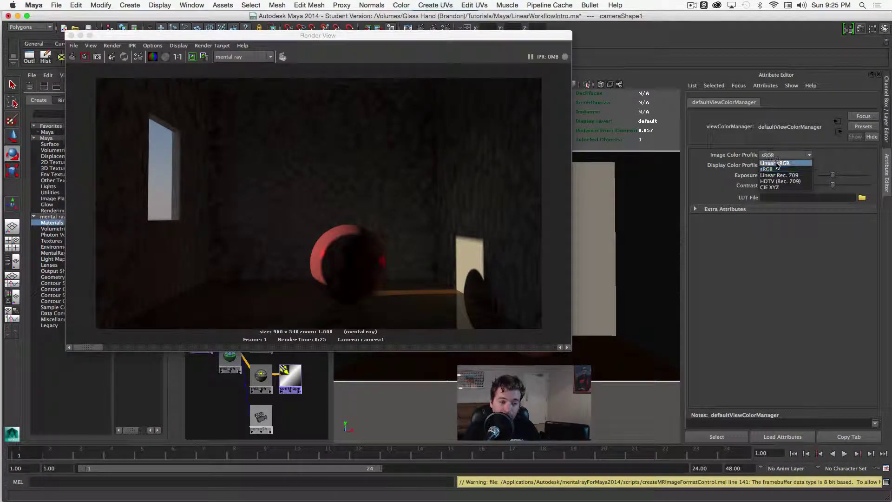
click(776, 162)
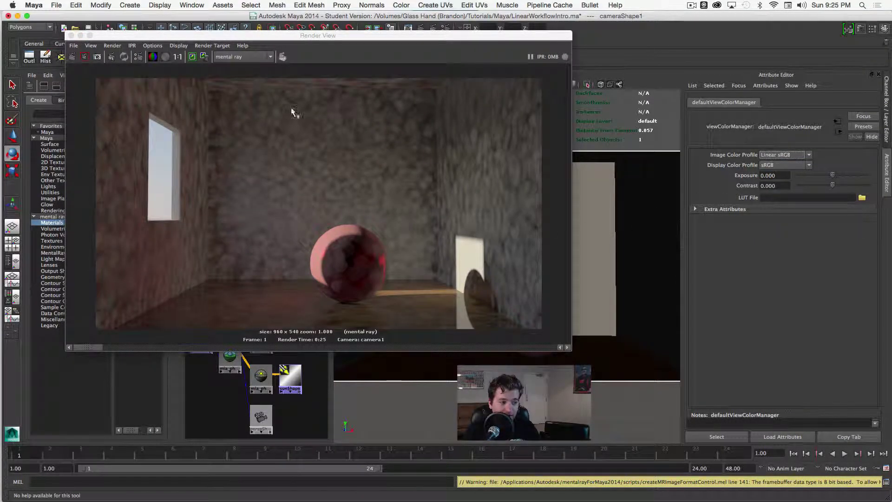
drag(471, 36, 543, 35)
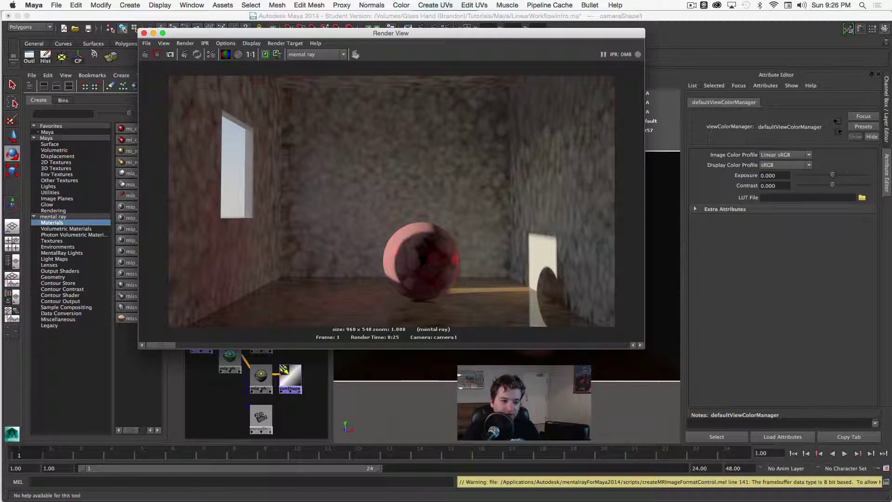
click(775, 166)
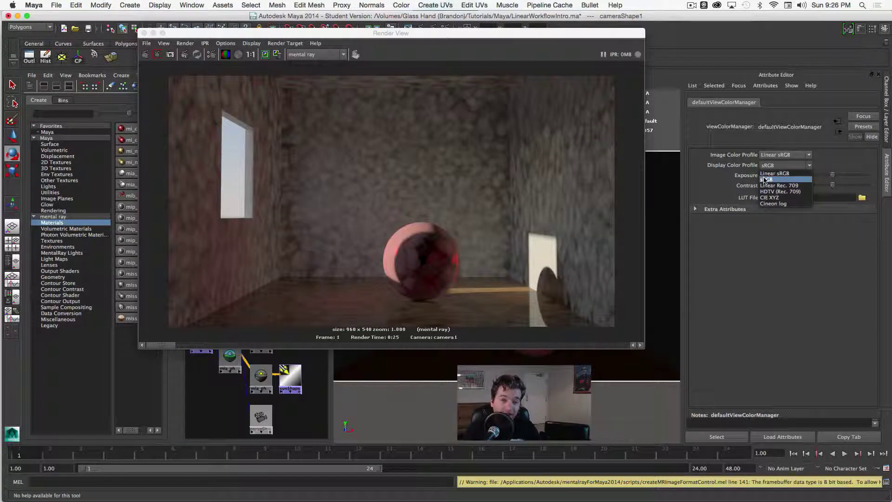
click(765, 180)
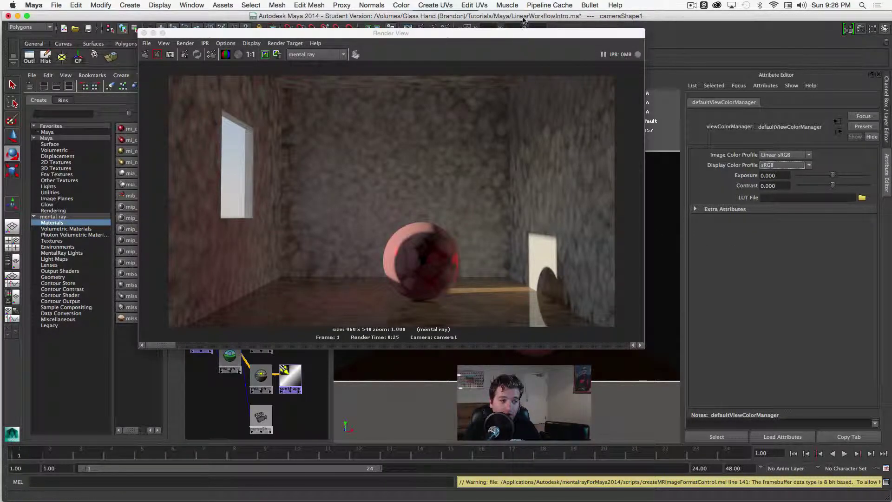
drag(518, 36, 576, 25)
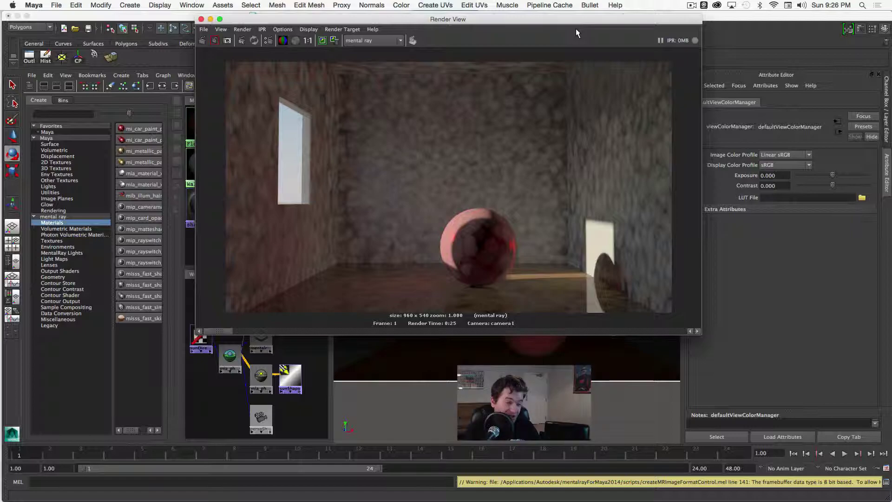
Step: Render the room scene from camera1 in the Render View
right_click(455, 105)
mouse_move(476, 130)
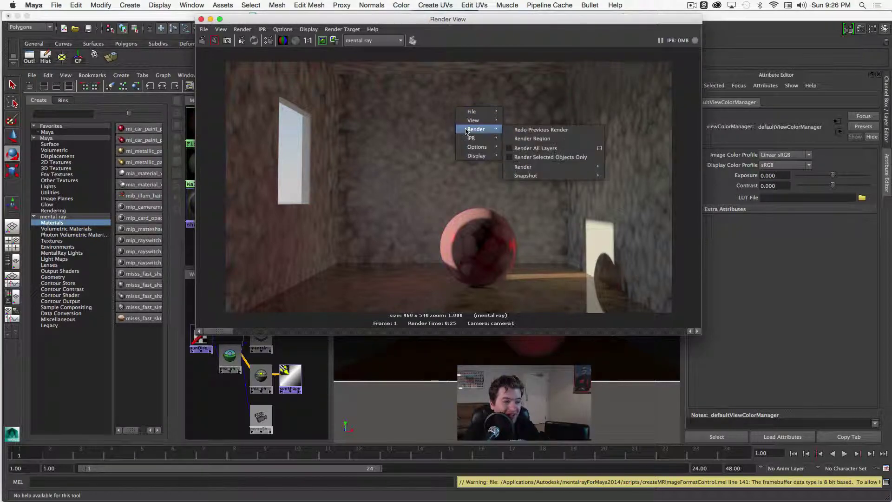
mouse_move(553, 166)
click(640, 182)
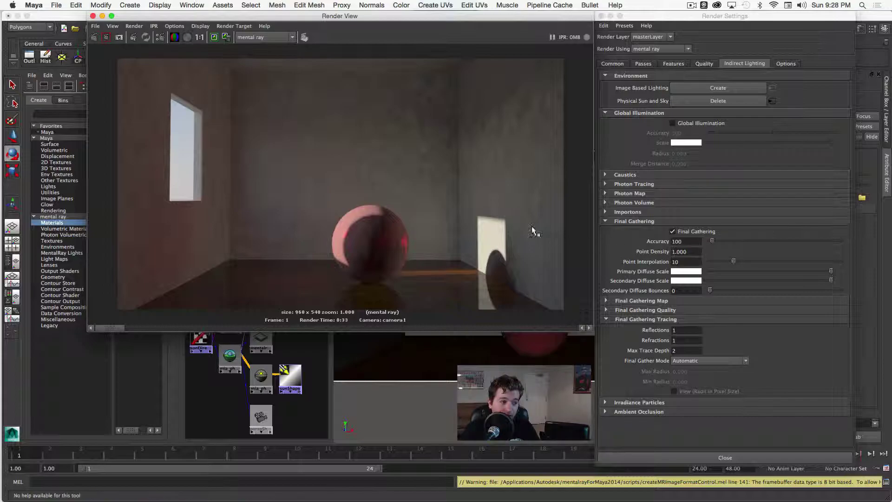
Step: Set the Final Gathering accuracy to 10, point density to 0.1 and point interpolation to 60
click(659, 241)
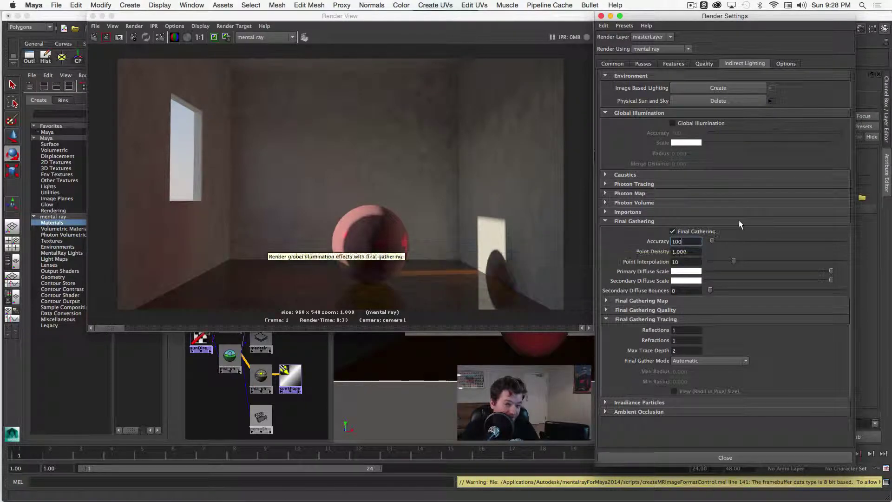
double_click(685, 242)
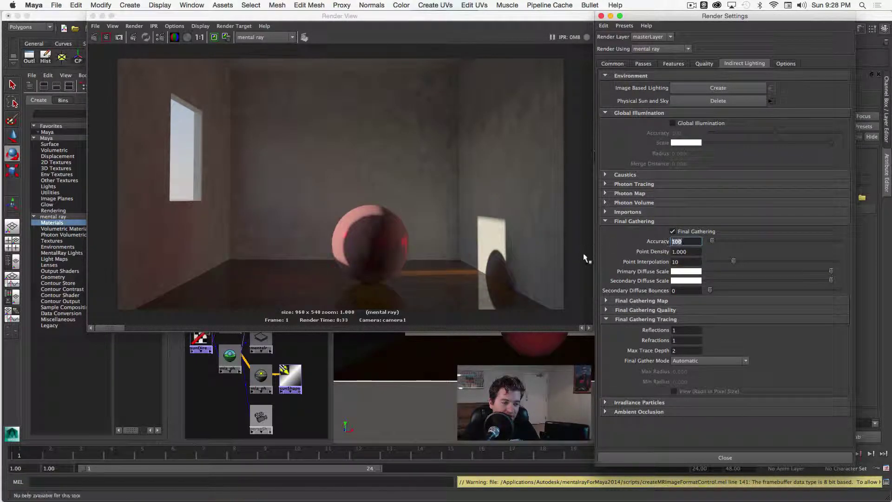
text(10)
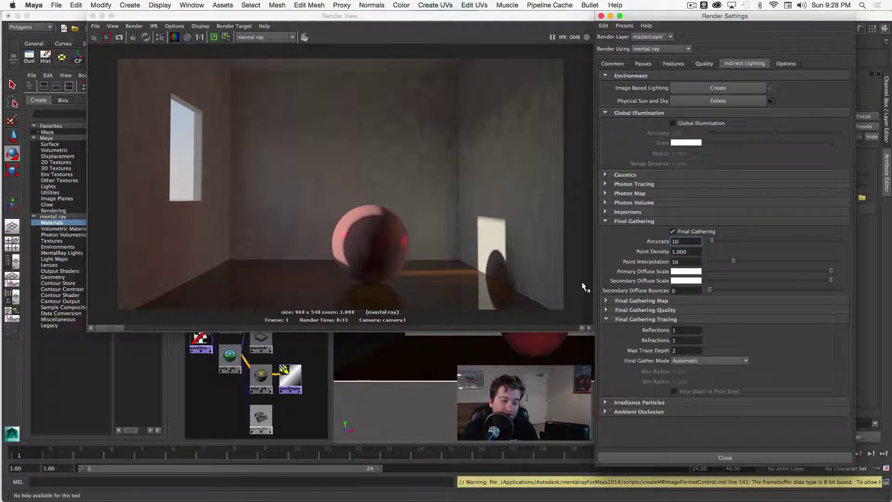
key(Tab)
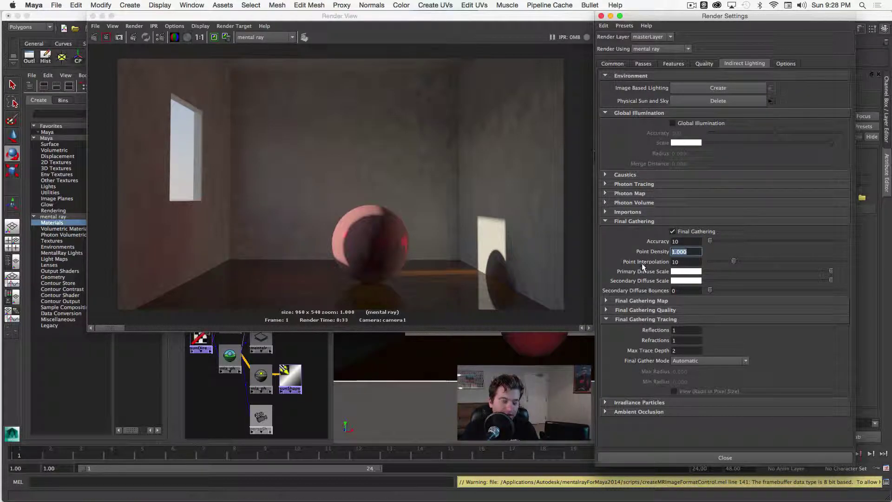
text(.1)
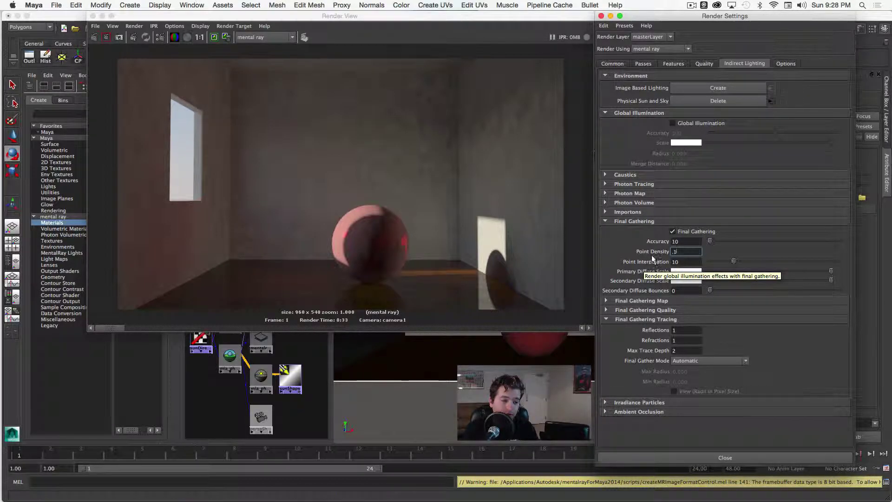
key(Tab)
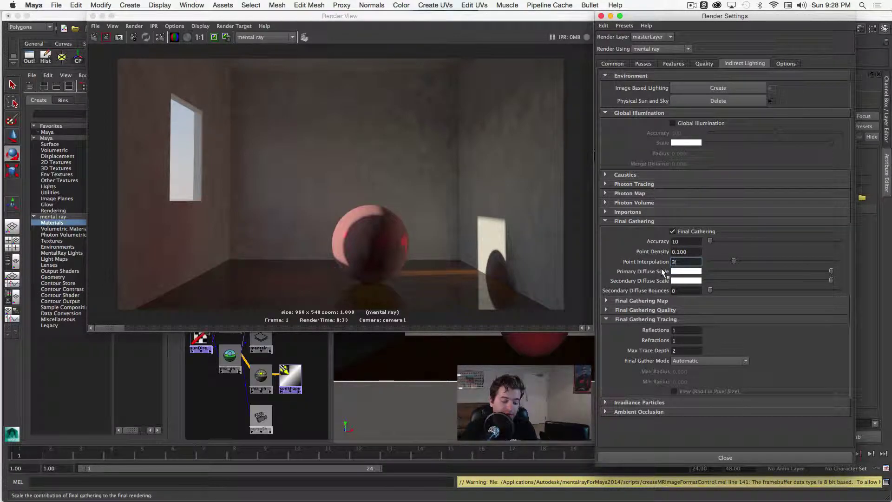
text(60)
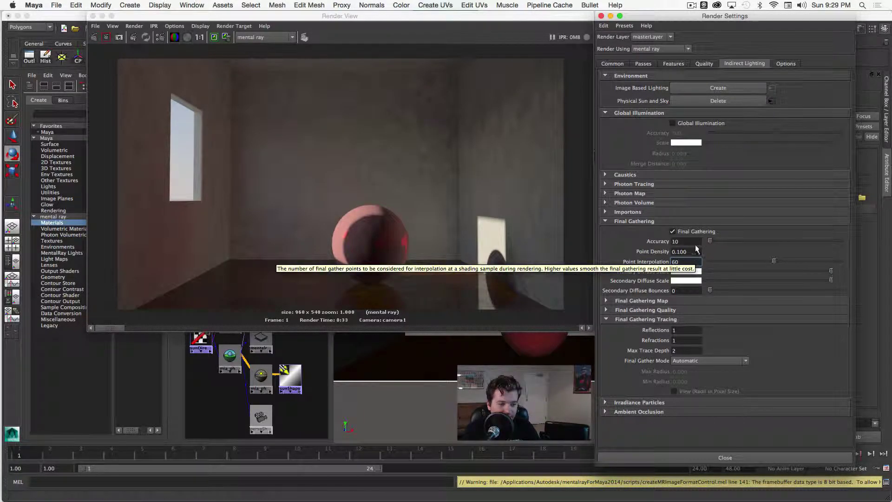
double_click(686, 262)
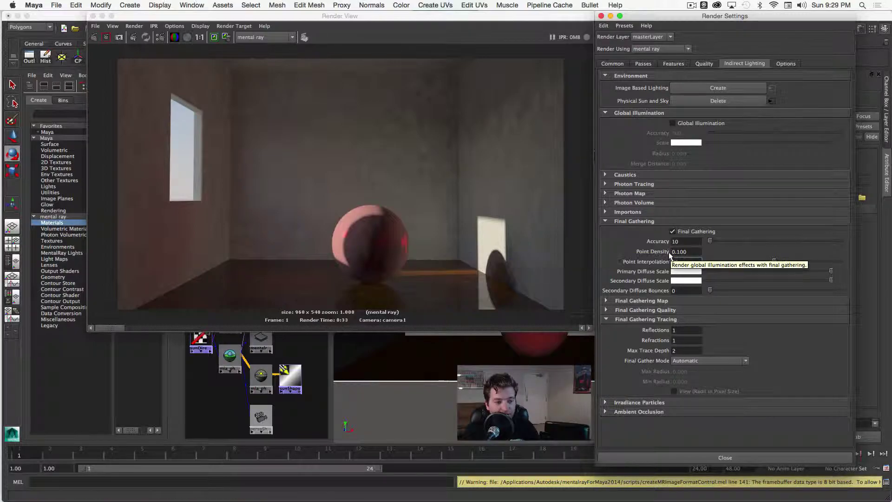
text(60)
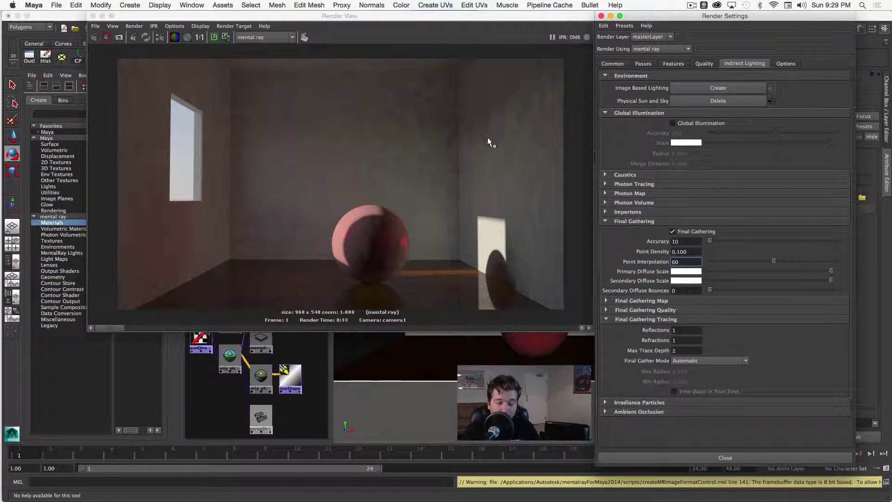
Step: Keep the current image in the Render View and render the scene from camera1 again
click(213, 37)
right_click(261, 131)
mouse_move(272, 152)
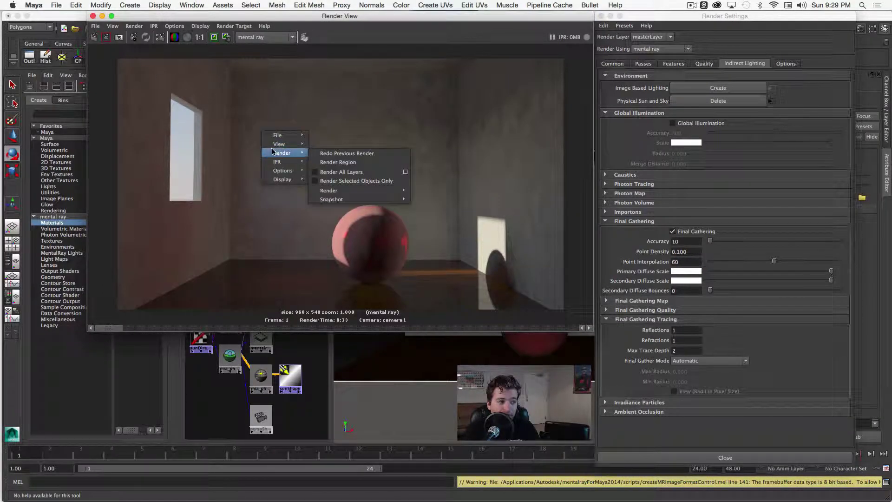
mouse_move(329, 191)
click(432, 192)
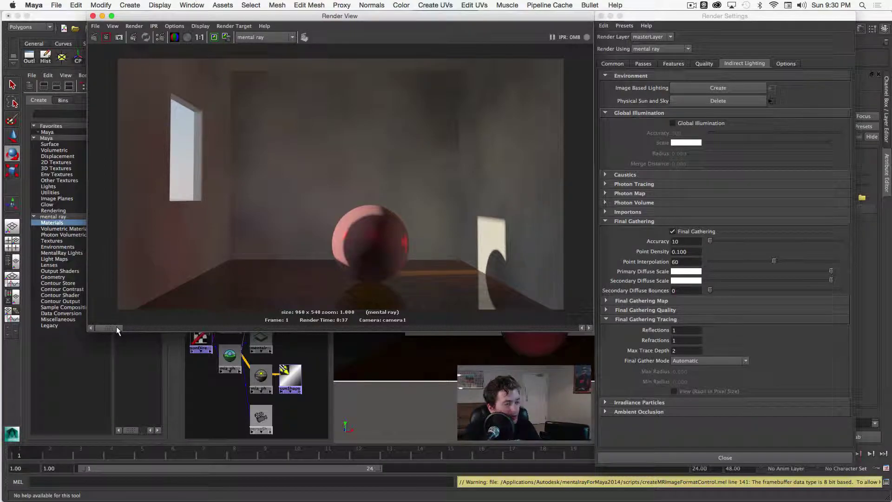
Step: Compare the stored render with the new one made at the lower final gather settings
click(131, 327)
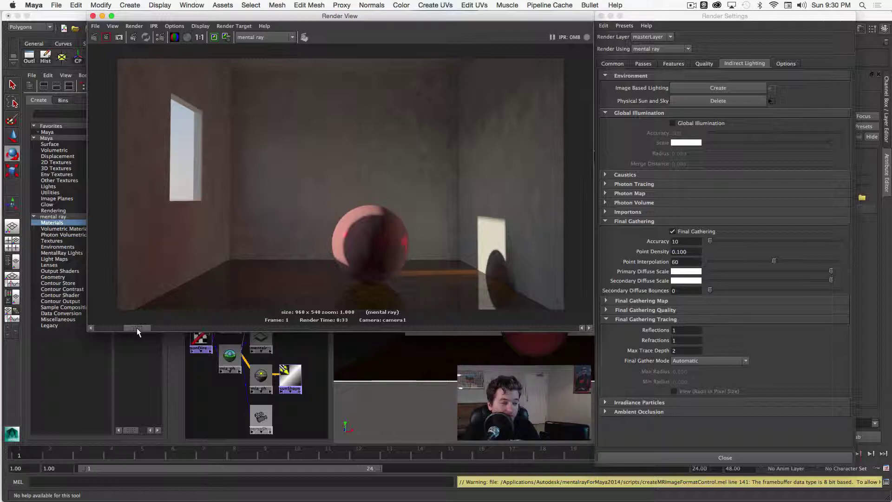
drag(137, 328, 122, 328)
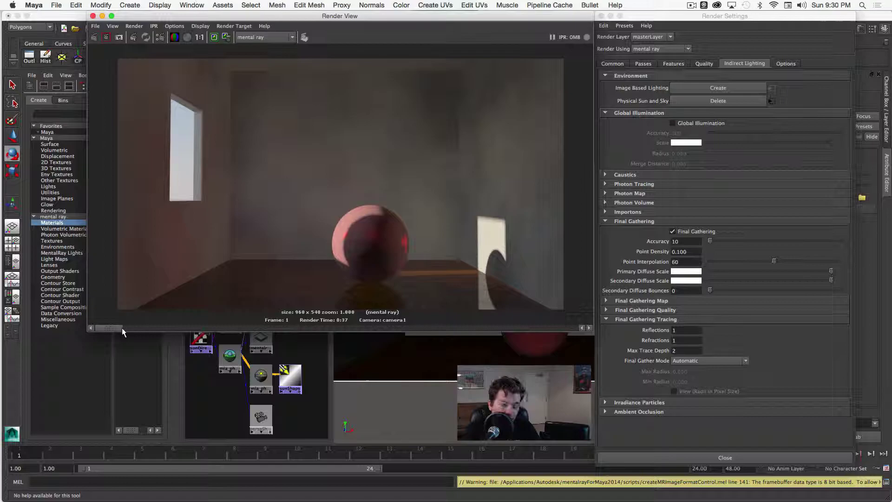
drag(123, 328, 130, 328)
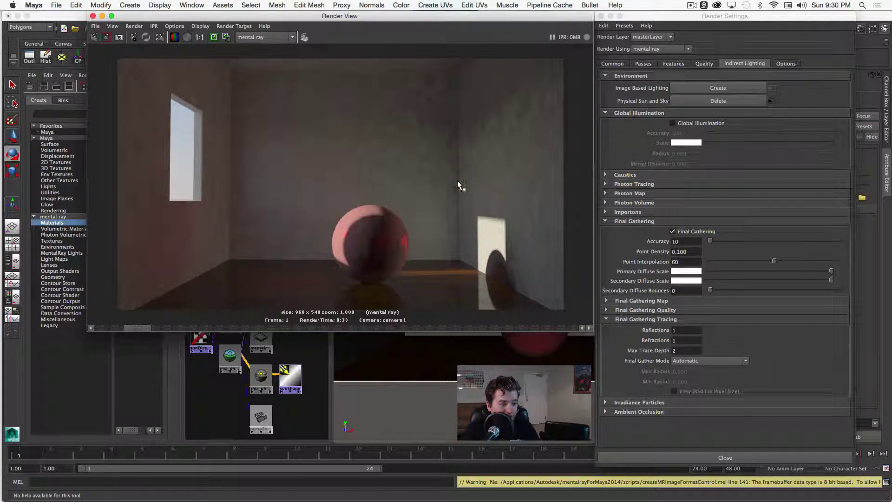
drag(137, 328, 113, 327)
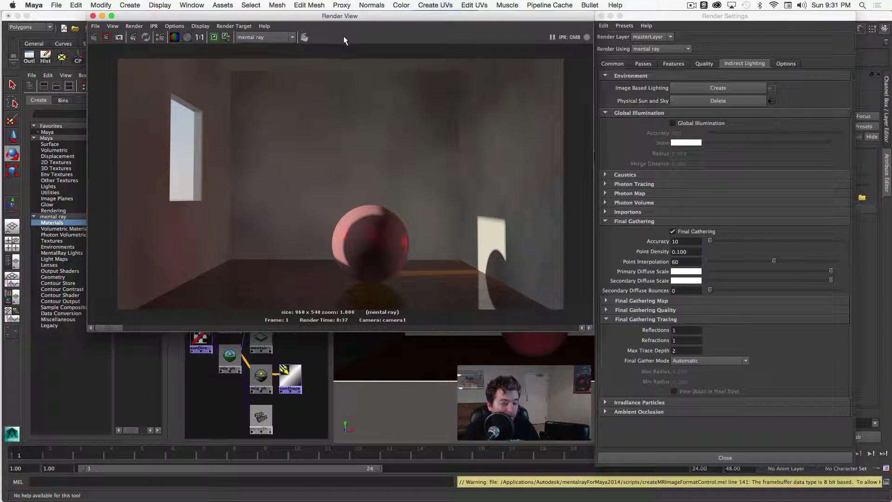
Step: Graph camera1's connections in the Hypershade, open the mia_exposure_simple1 node's attributes and close the Render Settings
drag(365, 17, 425, 245)
click(346, 89)
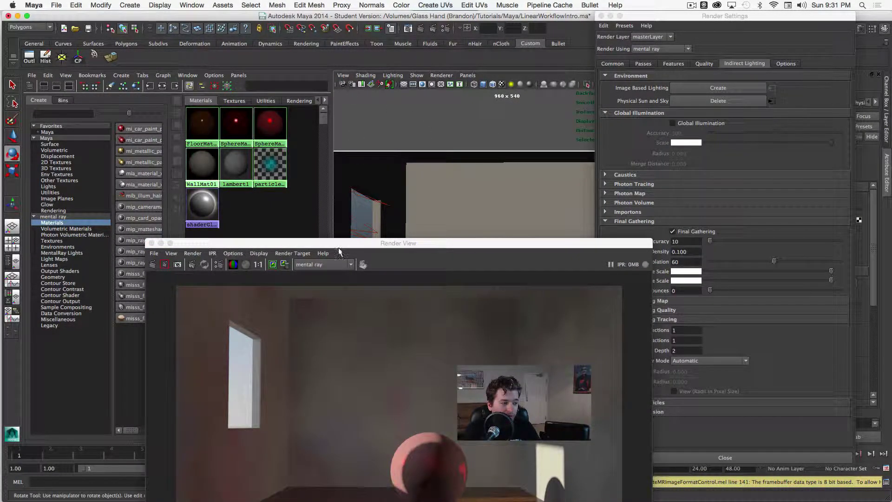
drag(339, 250, 473, 109)
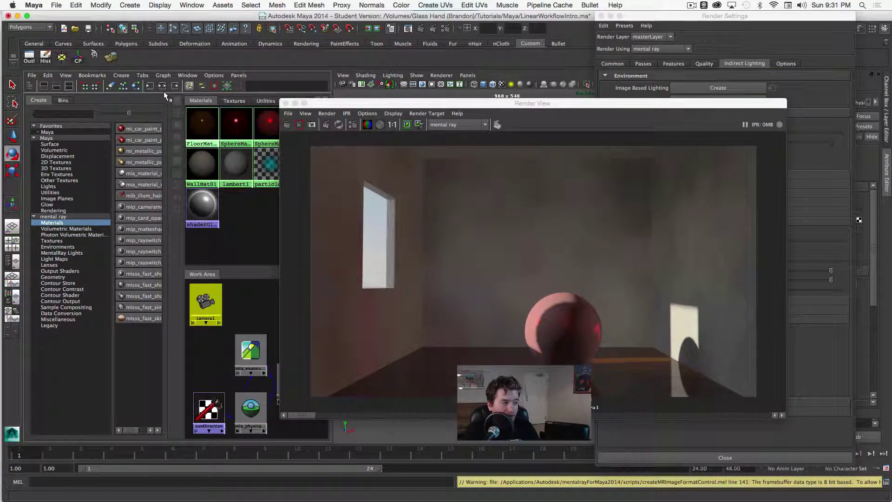
drag(325, 103, 115, 16)
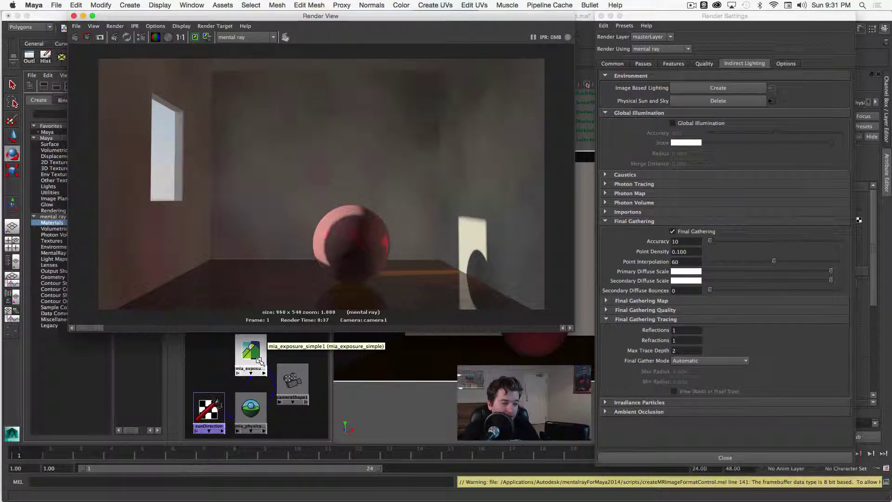
click(260, 362)
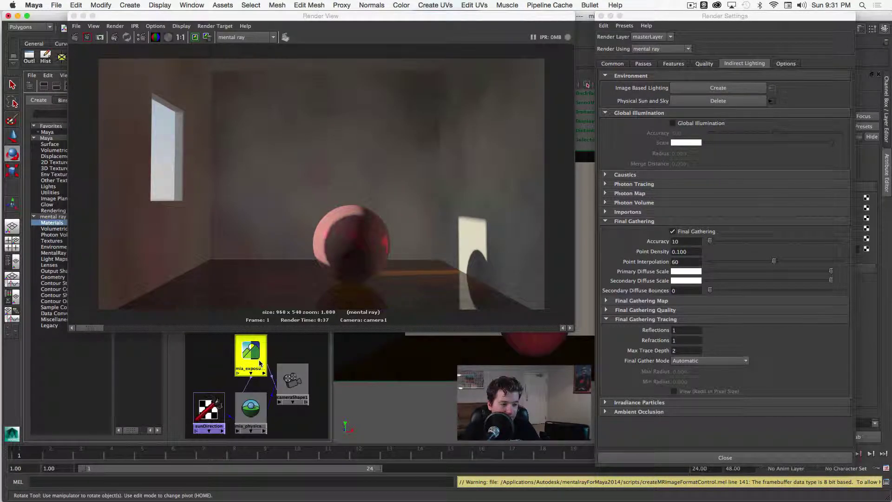
click(602, 16)
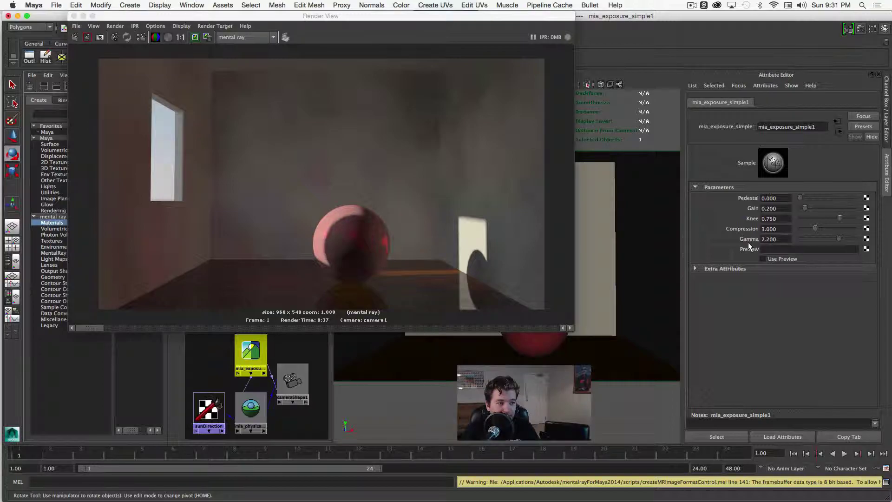
Step: Review the Render View's color management attributes
right_click(281, 160)
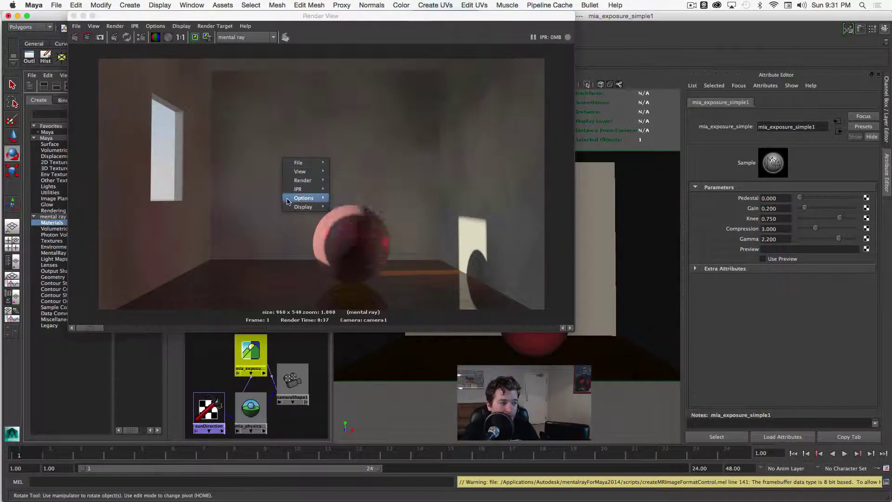
mouse_move(305, 207)
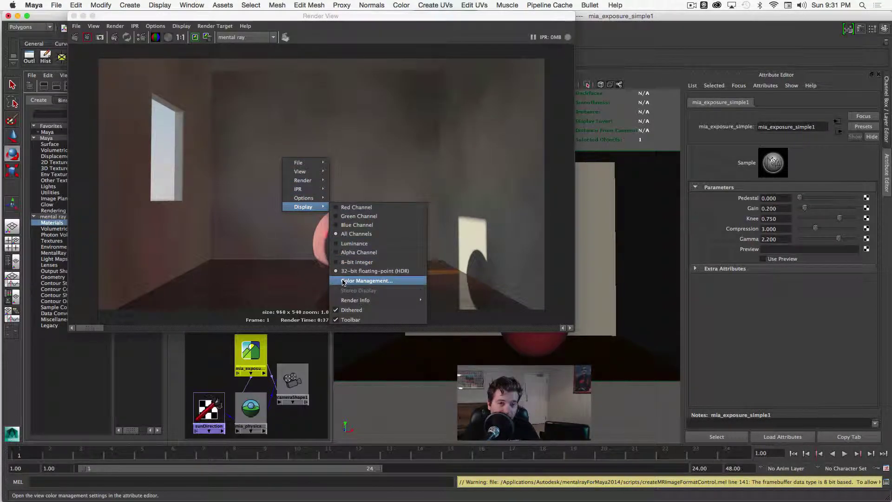
click(344, 281)
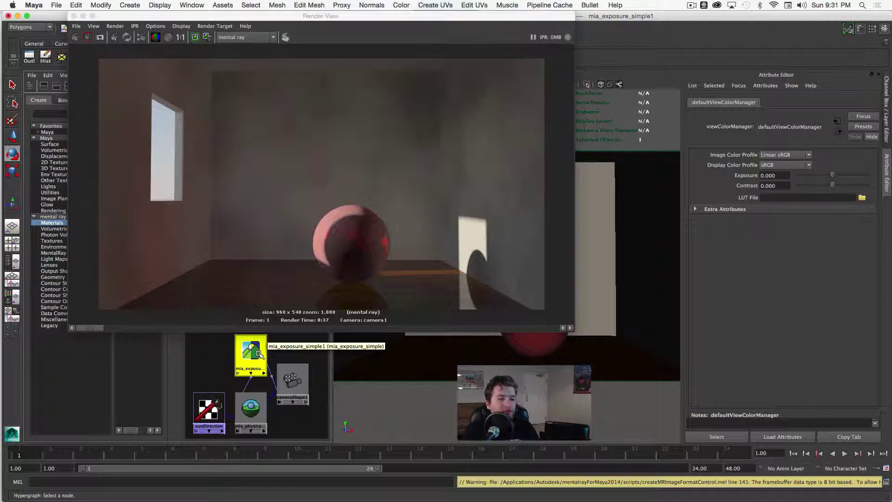
Step: Set the gamma of the mia_exposure_simple1 node to 1
click(260, 356)
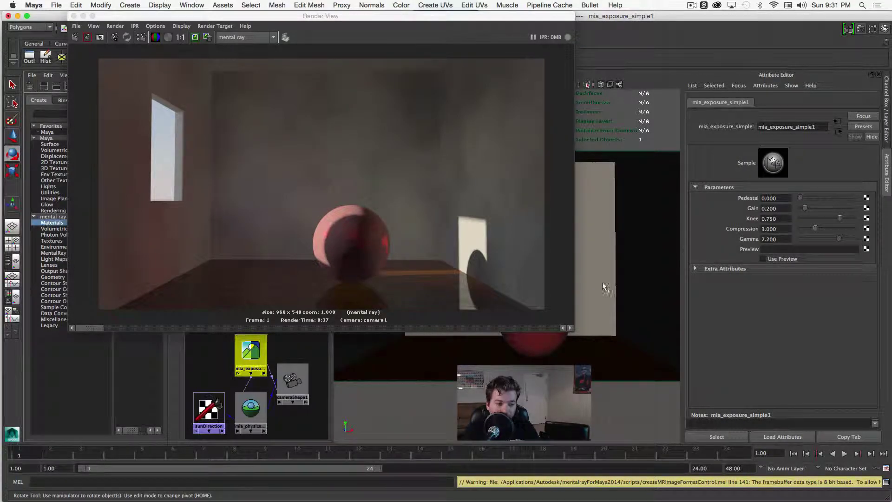
double_click(786, 241)
text(1)
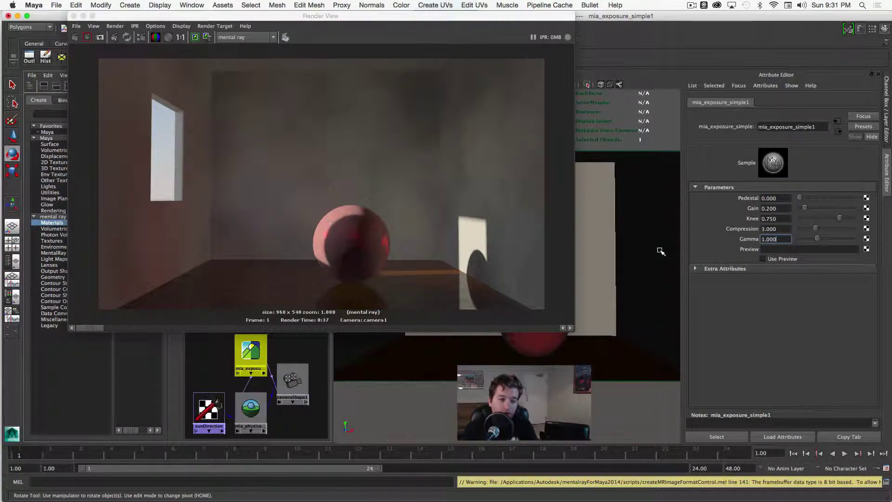
key(Return)
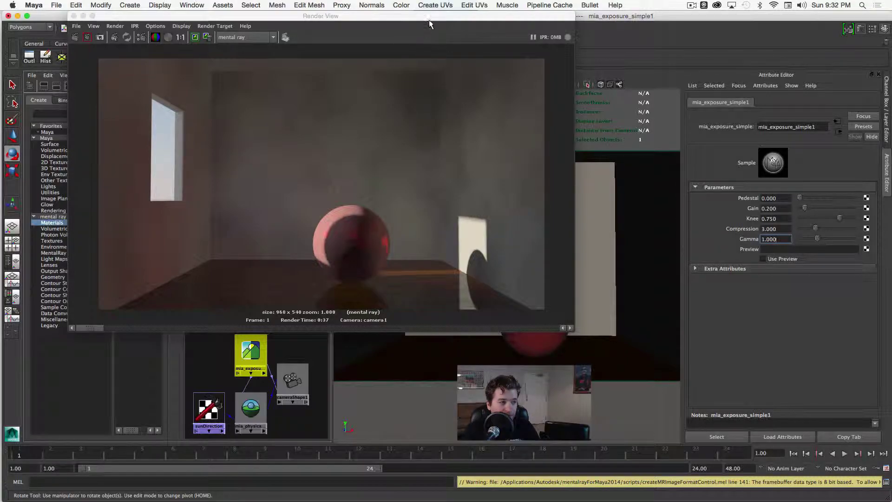
Step: Render camera1 again with the changed exposure gamma
drag(429, 19, 515, 18)
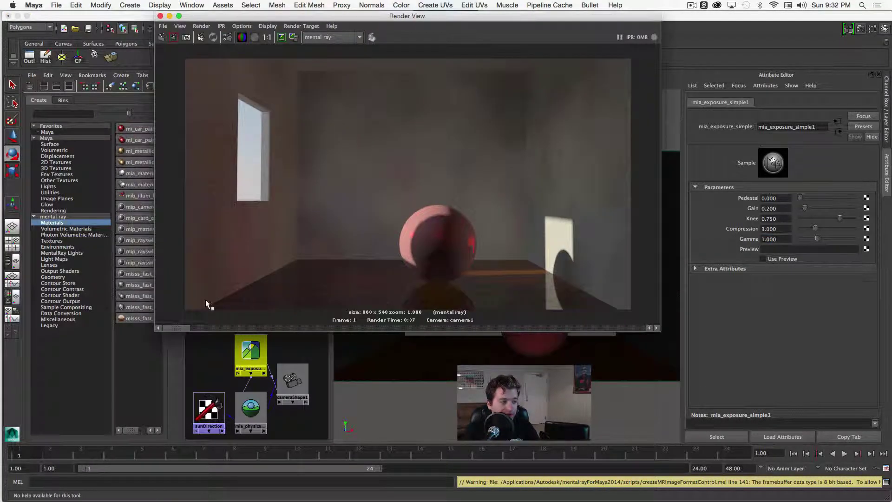
right_click(365, 123)
mouse_move(386, 145)
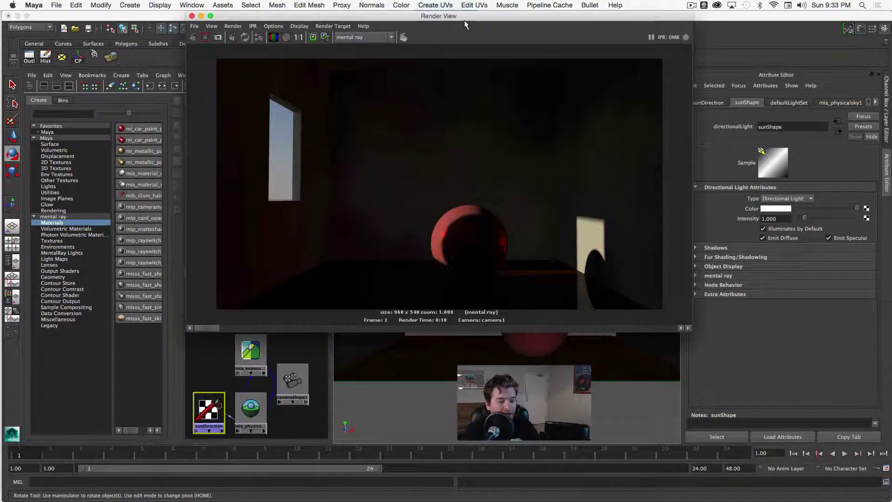
Step: Select the sphere in the viewport and inspect the diffuse color of its SphereMat02 material
drag(482, 20, 374, 404)
click(535, 312)
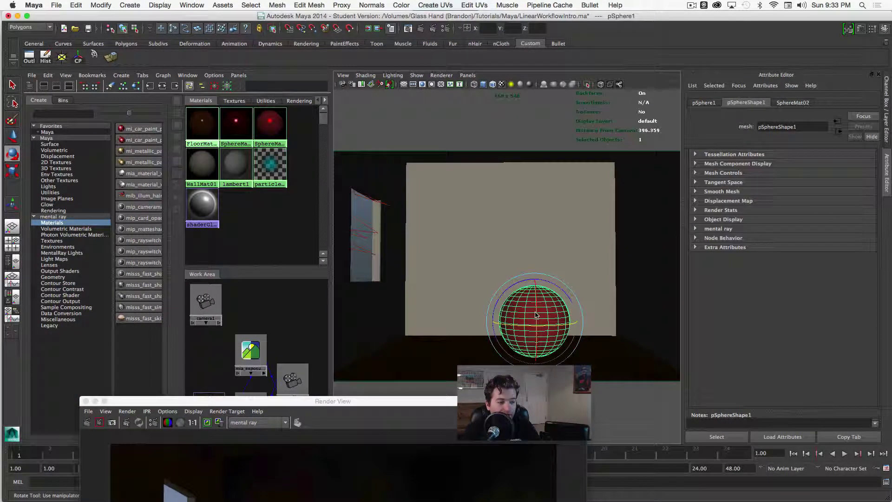
click(783, 103)
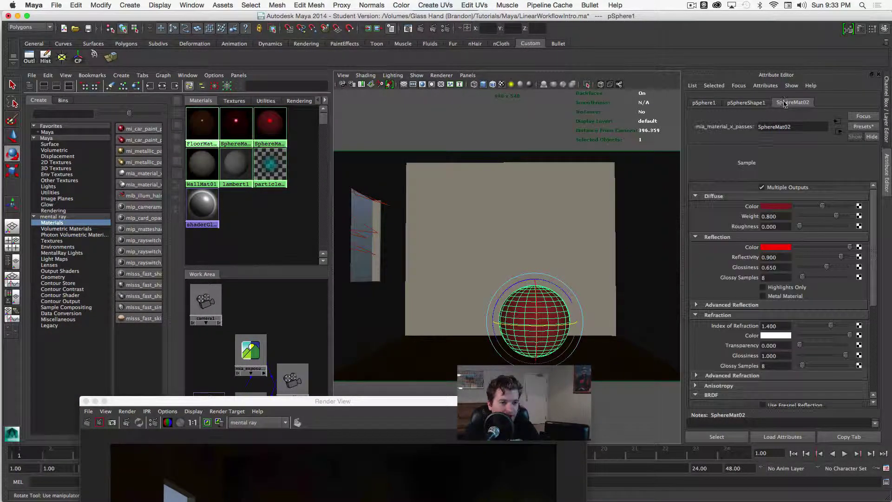
click(769, 206)
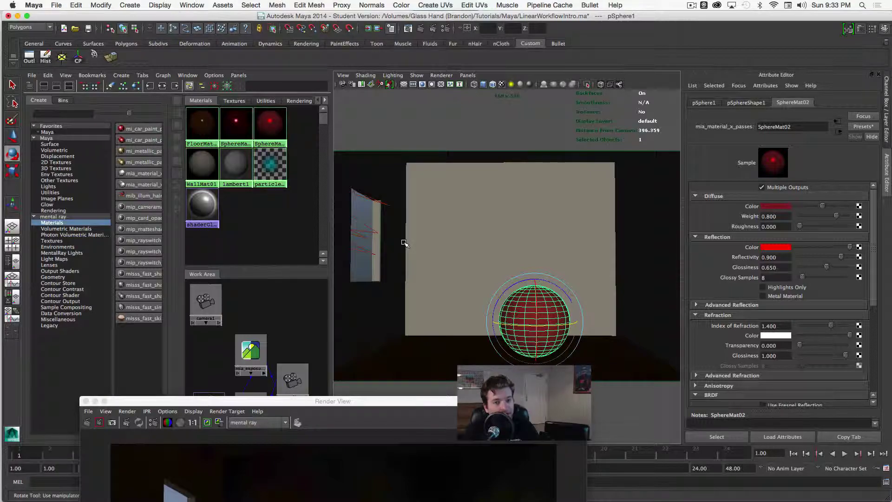
Step: Uncover the Hypershade by moving the Render View aside and graph the SphereMat02 material's network
drag(396, 404, 373, 118)
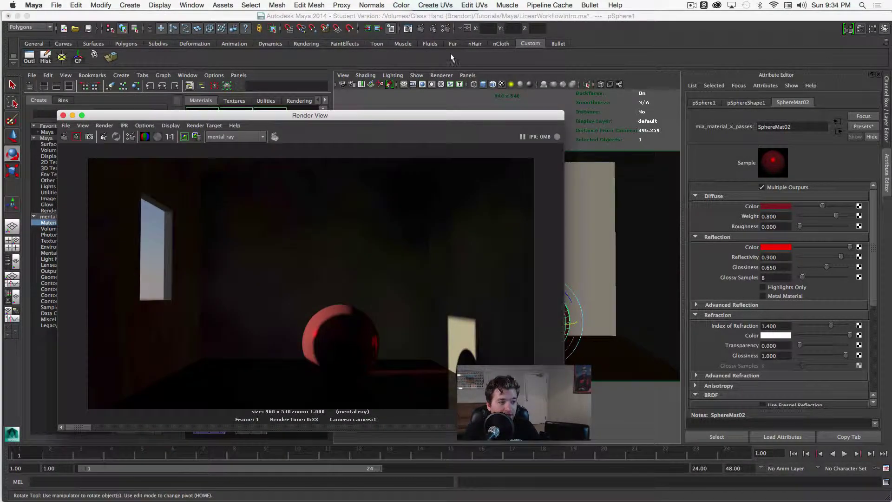
click(446, 29)
click(621, 64)
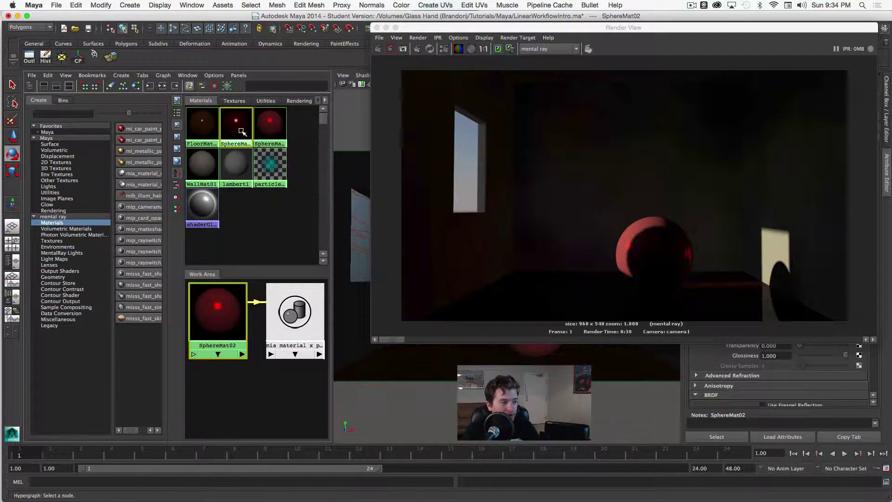
Step: Graph the SphereMat01 material's network and examine how its ramp1 texture feeds the Value of the gammaCorrect1 node
click(236, 123)
click(163, 87)
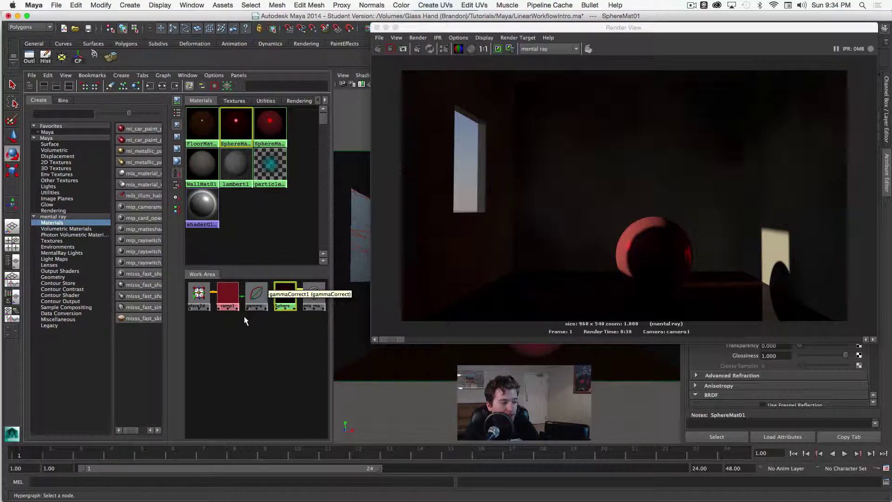
click(227, 302)
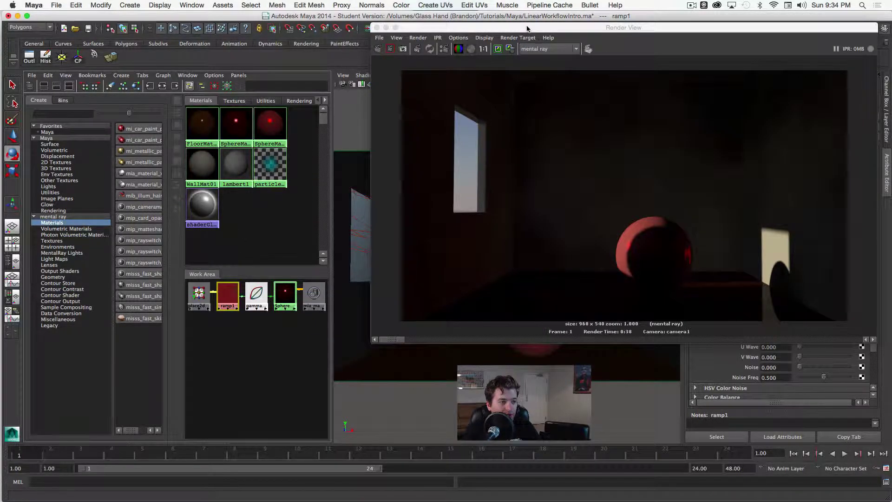
drag(624, 28, 601, 351)
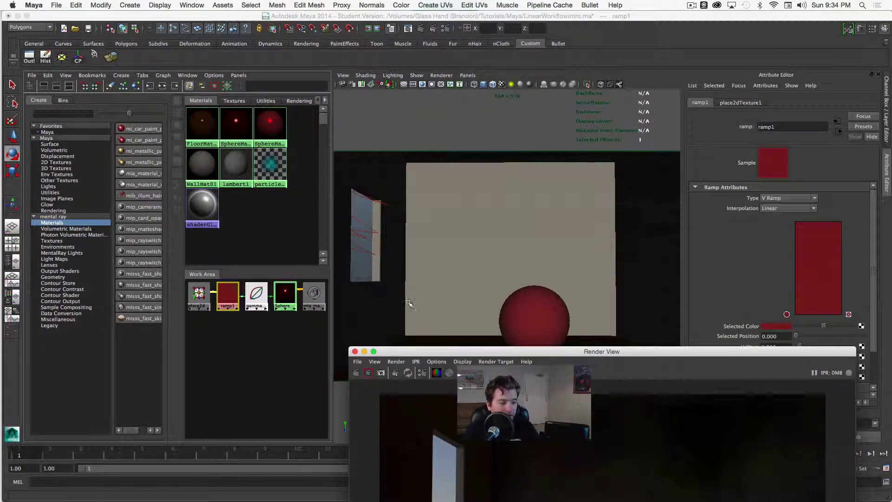
click(256, 293)
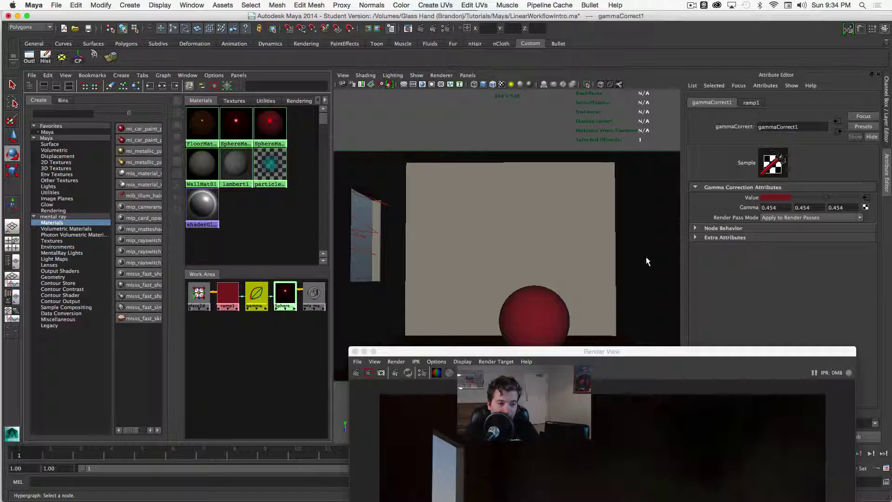
middle_drag(230, 301, 767, 199)
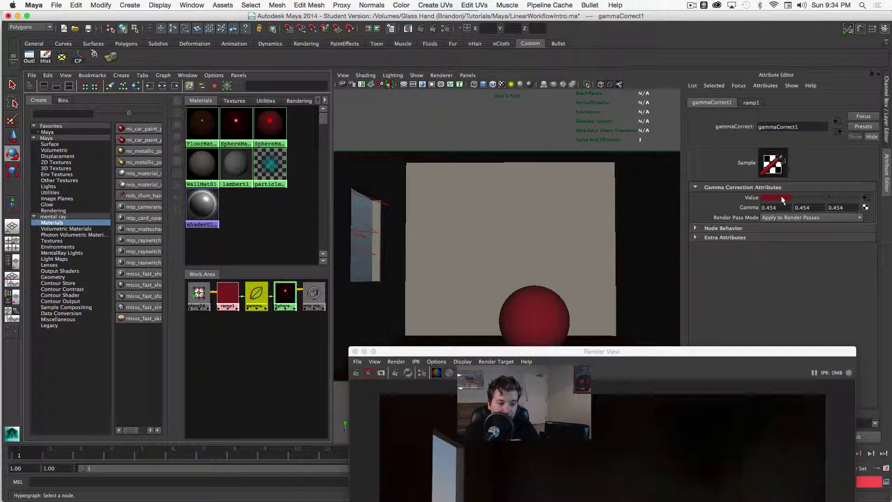
Step: Assign the SphereMat01 material to the sphere in the viewport
click(285, 293)
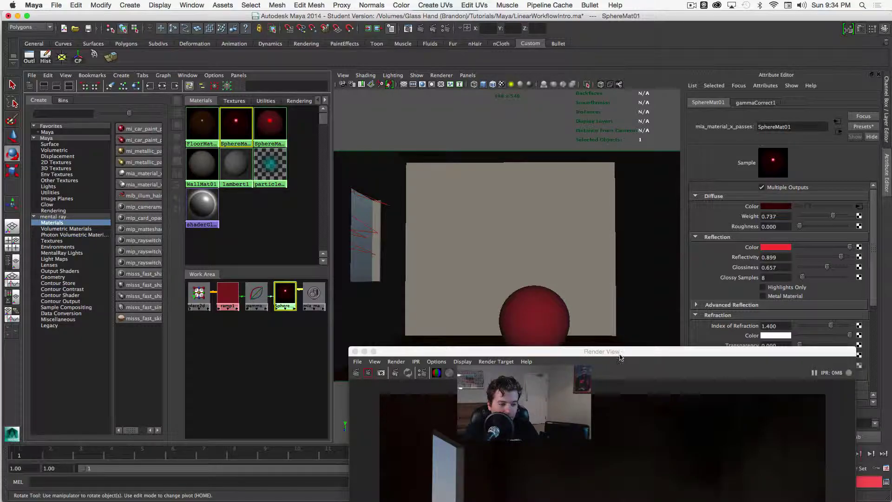
drag(620, 357, 525, 370)
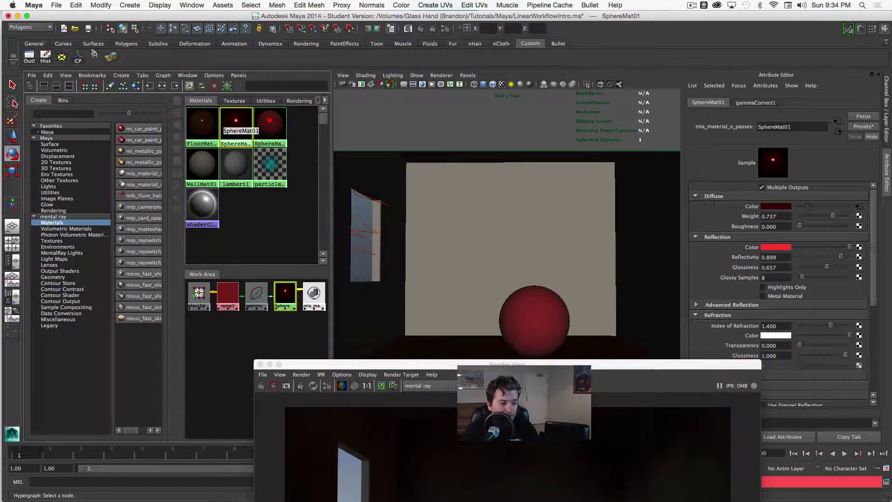
middle_drag(550, 314, 550, 314)
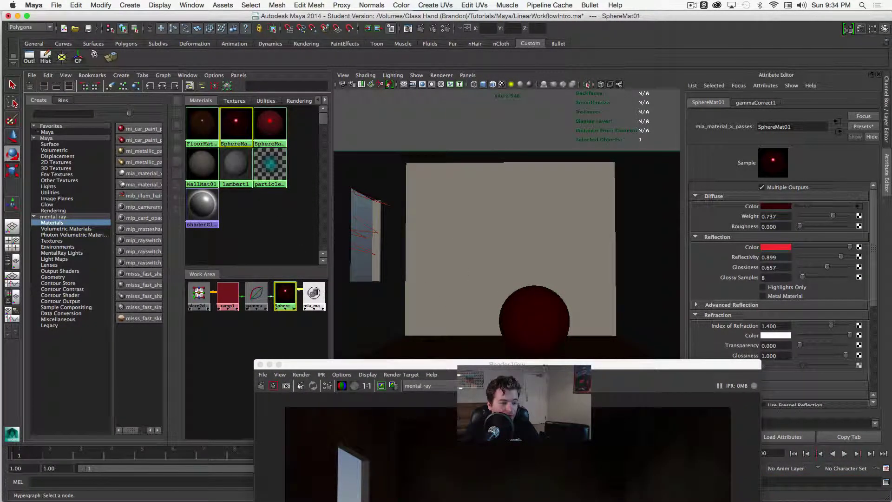
Step: Render camera1 again with the gamma-corrected SphereMat01 material on the sphere
drag(543, 365, 525, 57)
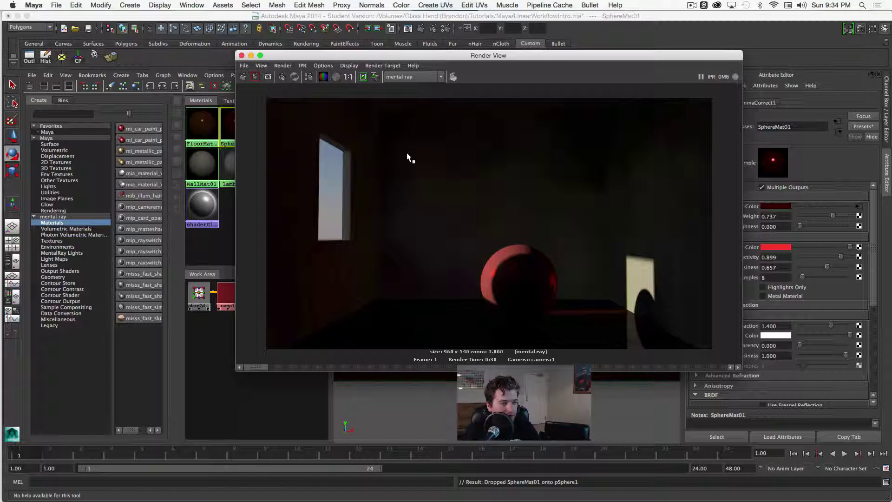
right_click(423, 152)
mouse_move(445, 177)
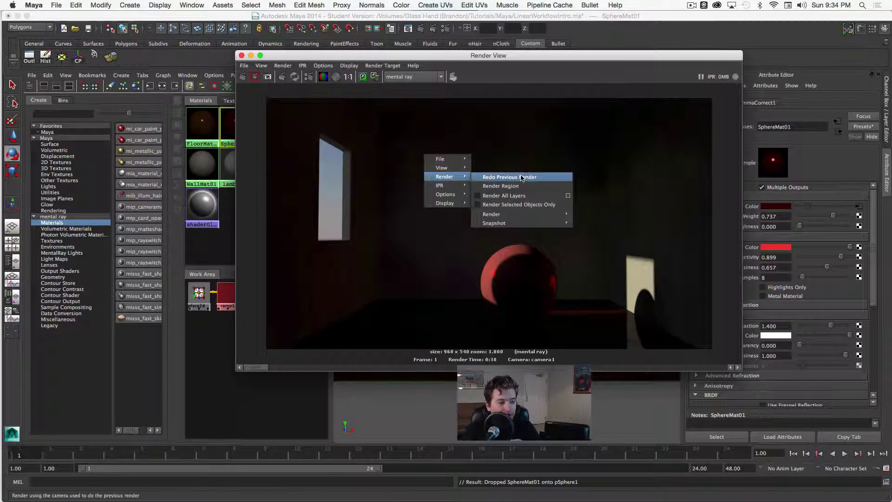
mouse_move(516, 215)
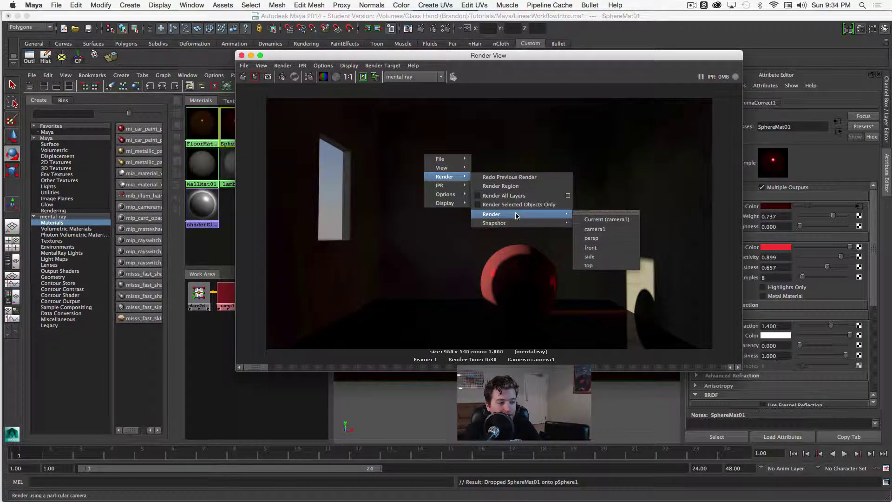
click(593, 231)
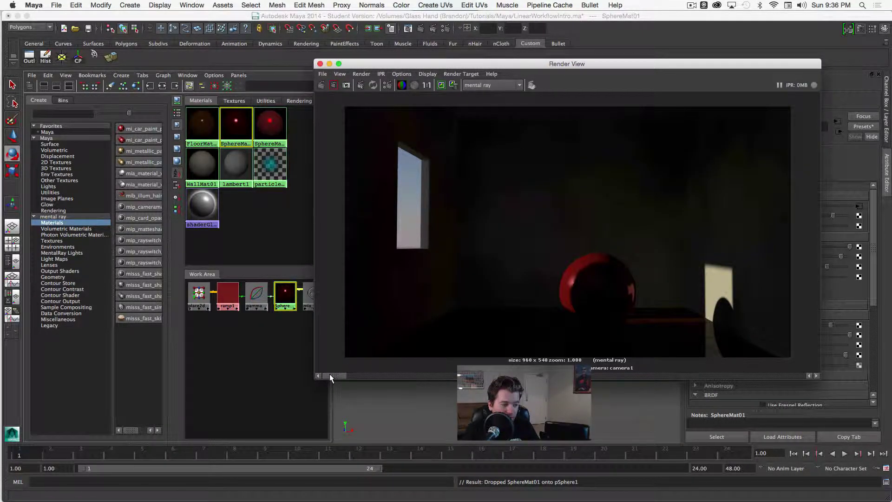
Step: Review the stored renders and examine the gamma values of SphereMat01's gammaCorrect1 node
mouse_move(330, 373)
mouse_down()
mouse_move(355, 372)
mouse_move(337, 374)
mouse_move(345, 374)
mouse_up()
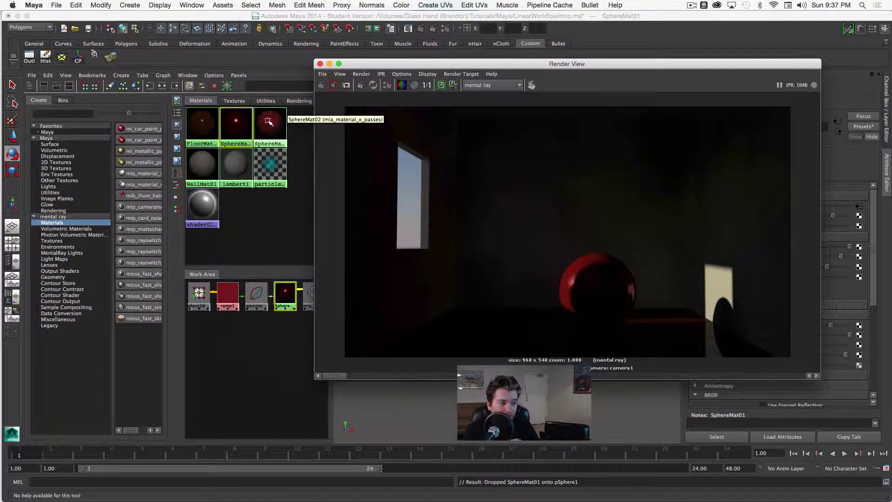
click(242, 131)
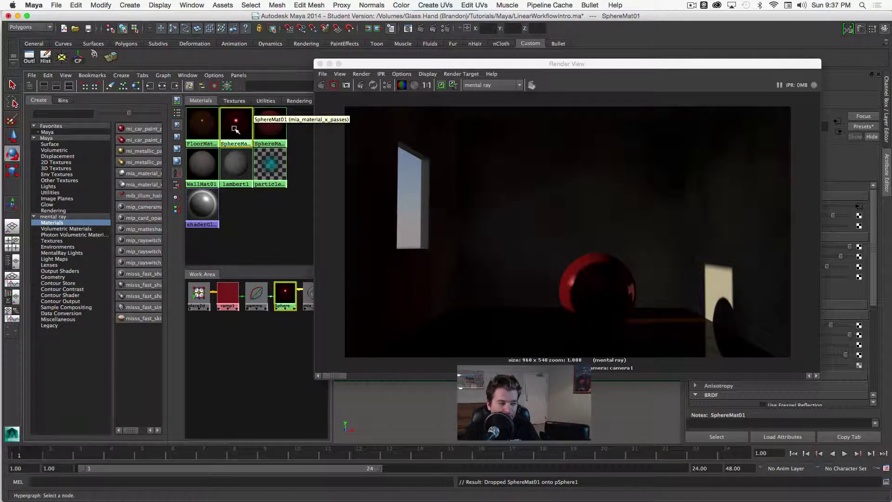
click(256, 292)
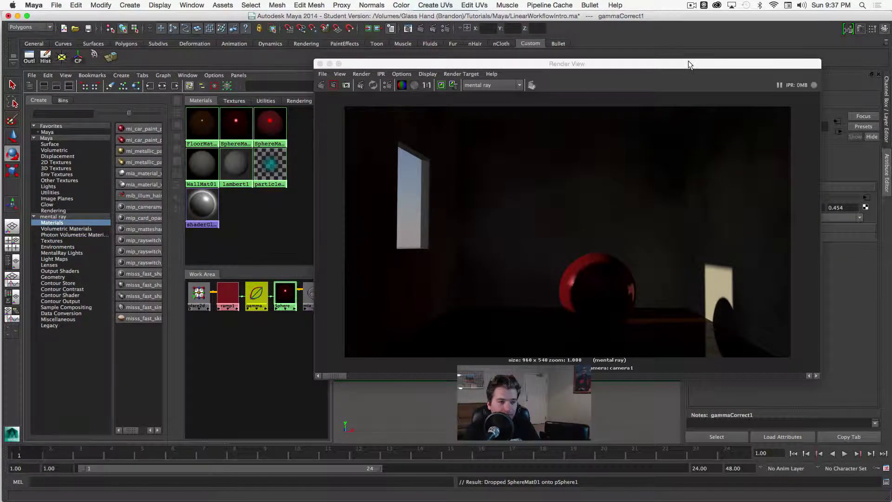
drag(682, 64, 555, 67)
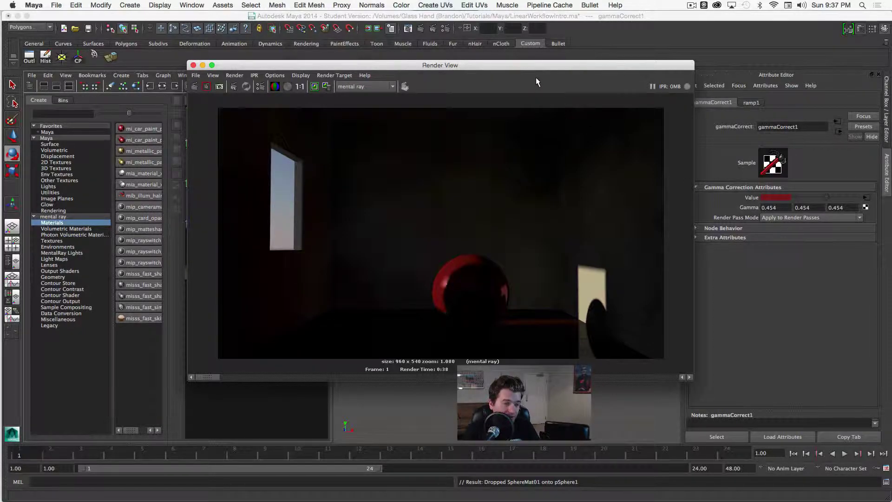
drag(497, 67, 616, 44)
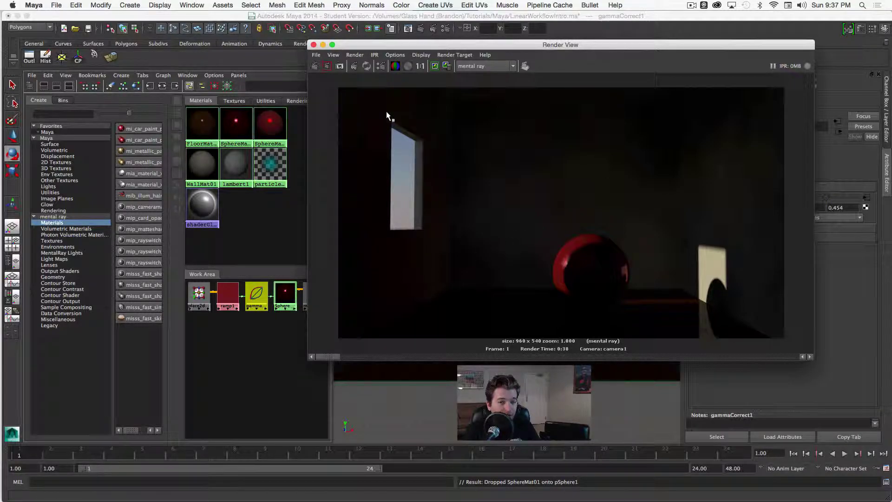
Step: Review the color management and Indirect Lighting render settings, including Final Gathering, beside the current render
click(447, 29)
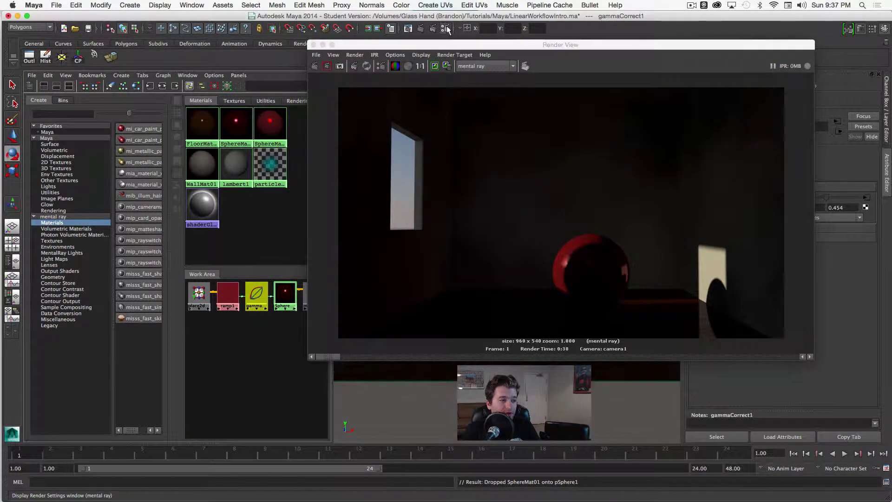
drag(721, 16, 188, 16)
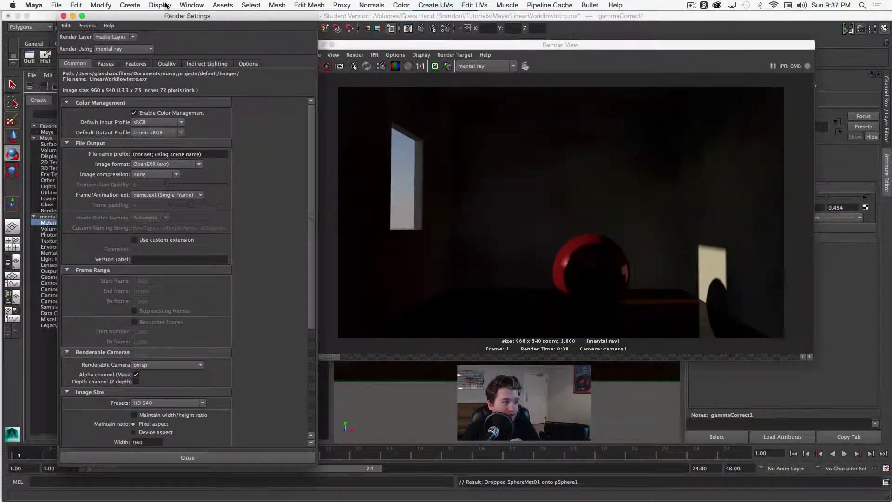
click(189, 62)
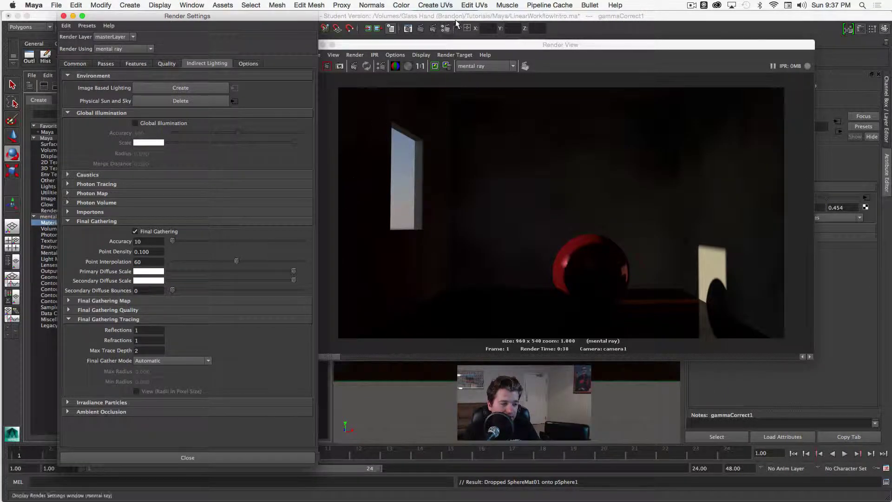
click(325, 28)
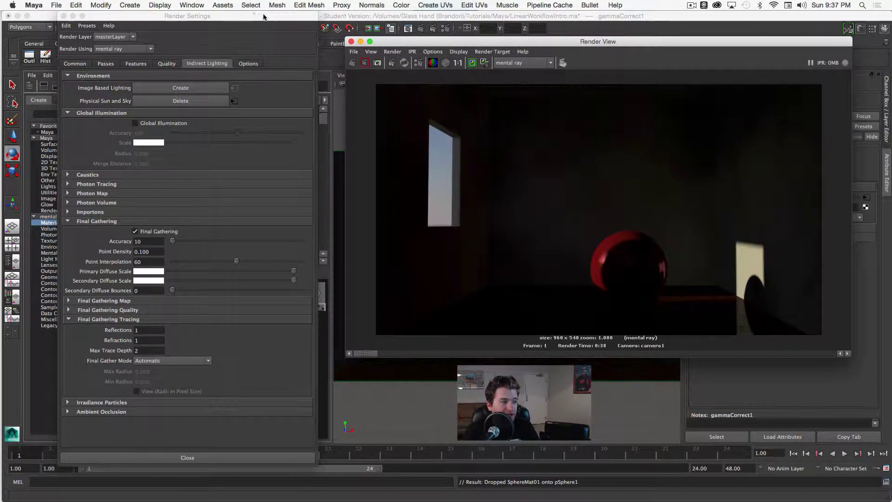
Step: Unhide areaLight1 and areaLight2 through the Outliner, then uncover the window area of the viewport and deselect the lights
drag(297, 18, 312, 106)
click(29, 58)
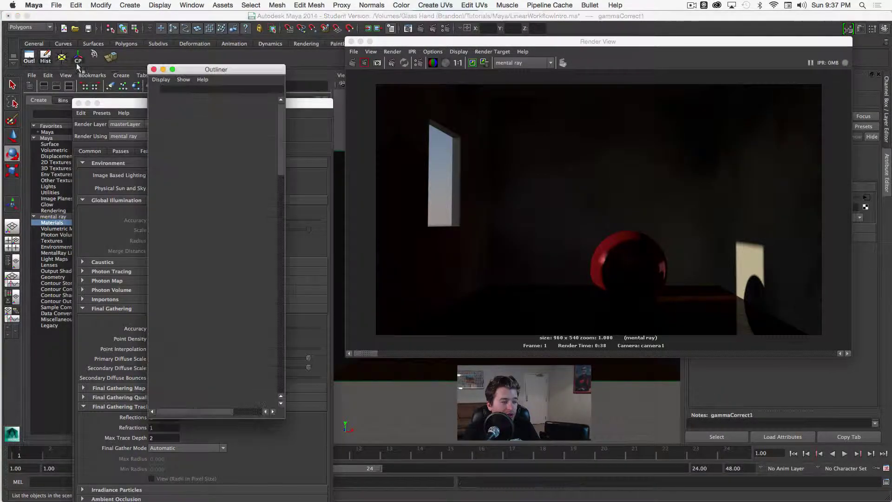
click(191, 166)
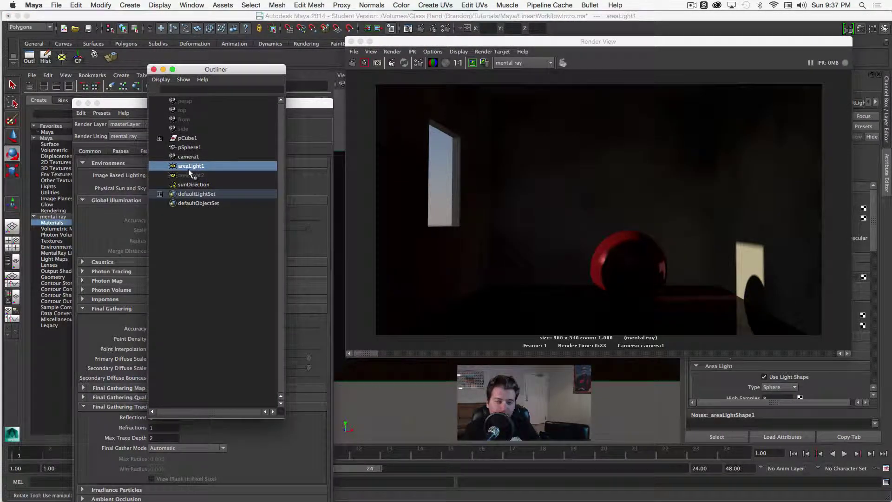
shift+click(186, 177)
key(shift+h)
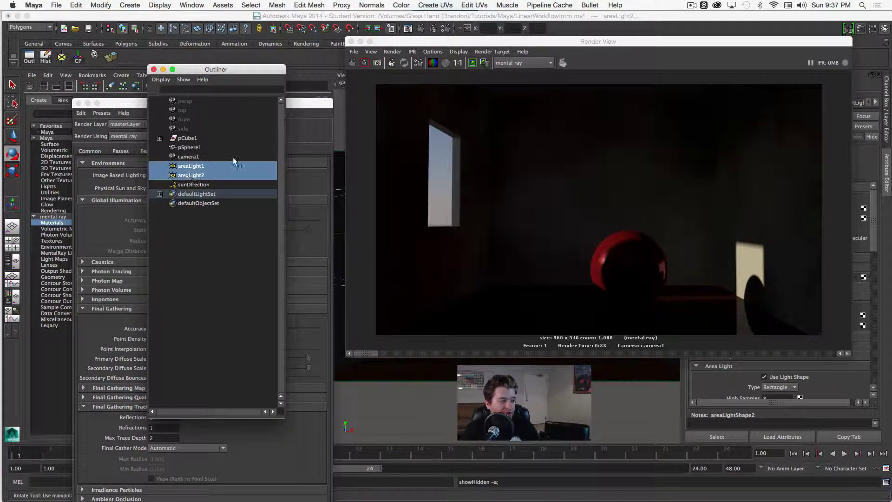
drag(396, 43, 496, 55)
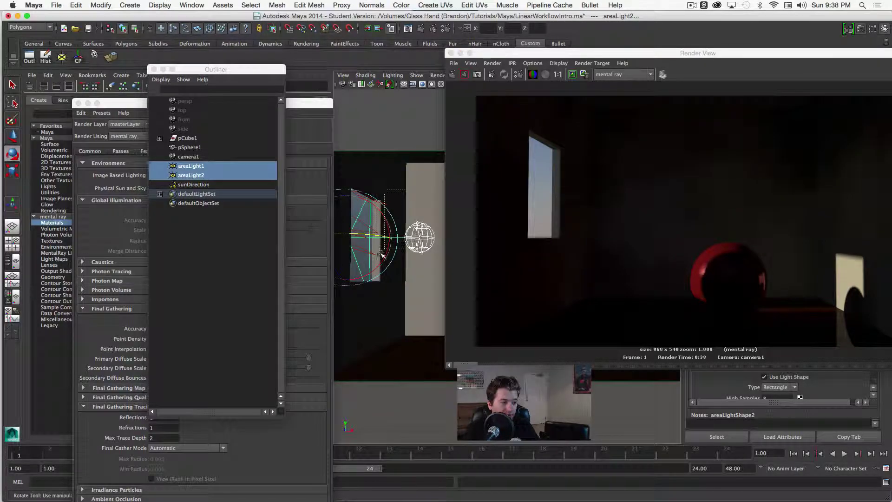
click(365, 274)
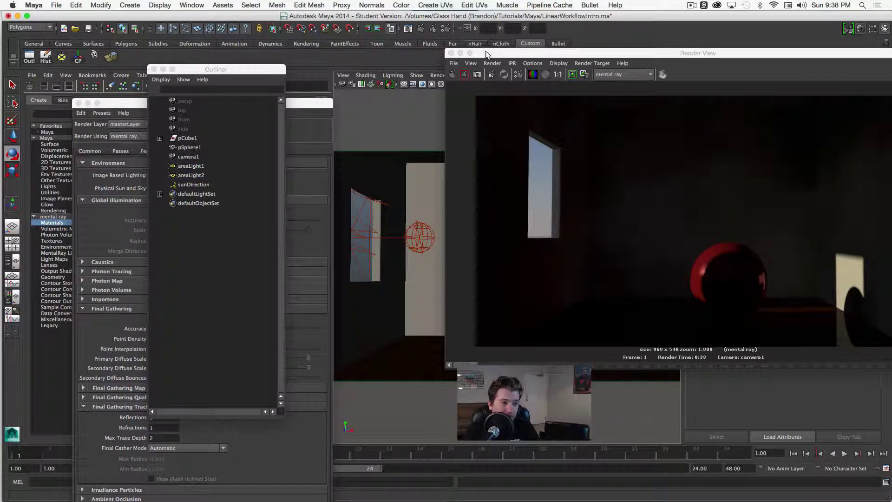
Step: Select areaLight1 and examine its intensity, specular emission, decay rate, ray trace shadows and mental ray area light settings
drag(484, 60, 342, 82)
click(297, 78)
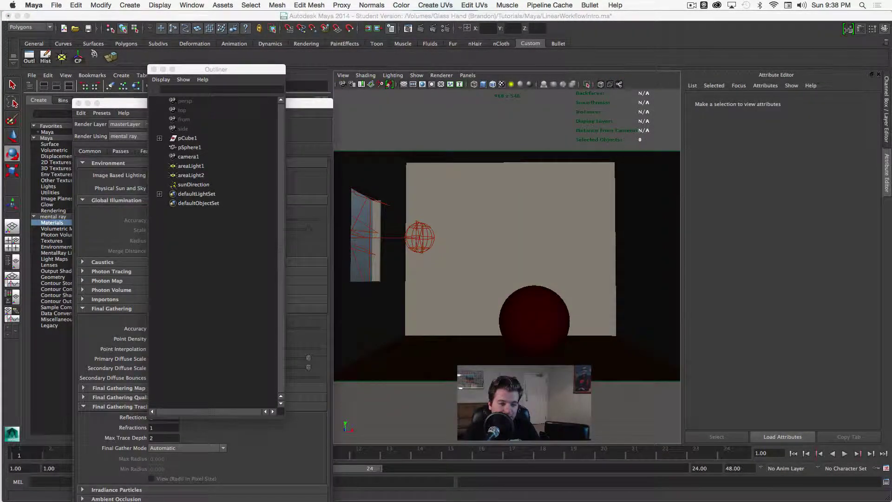
drag(227, 70, 242, 62)
click(208, 158)
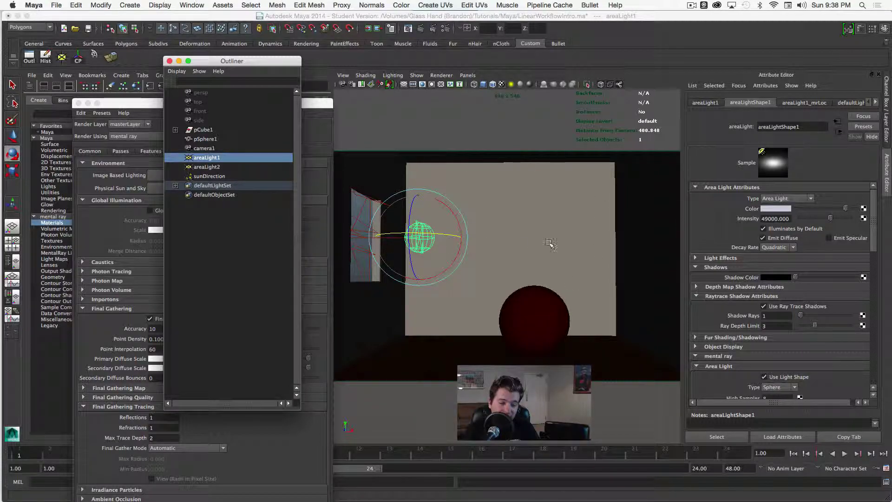
drag(873, 206, 873, 255)
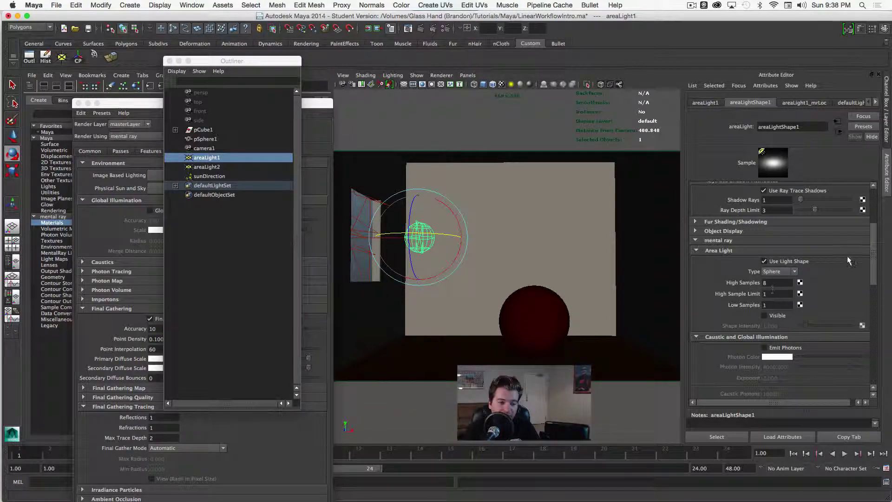
drag(871, 243, 871, 259)
scroll(817, 242, up, 3)
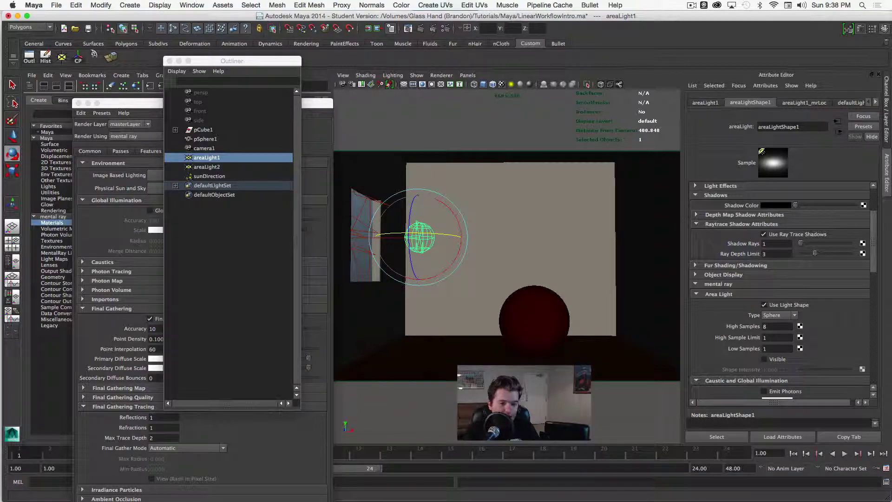
drag(873, 229, 876, 198)
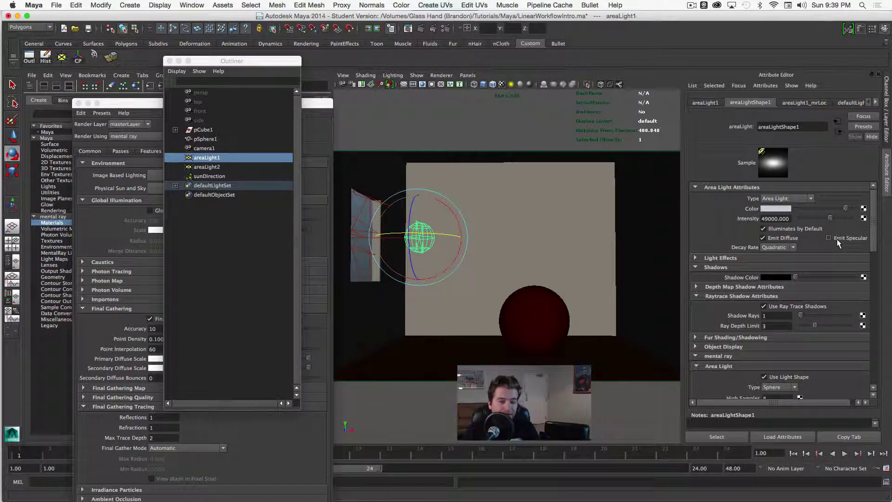
click(857, 238)
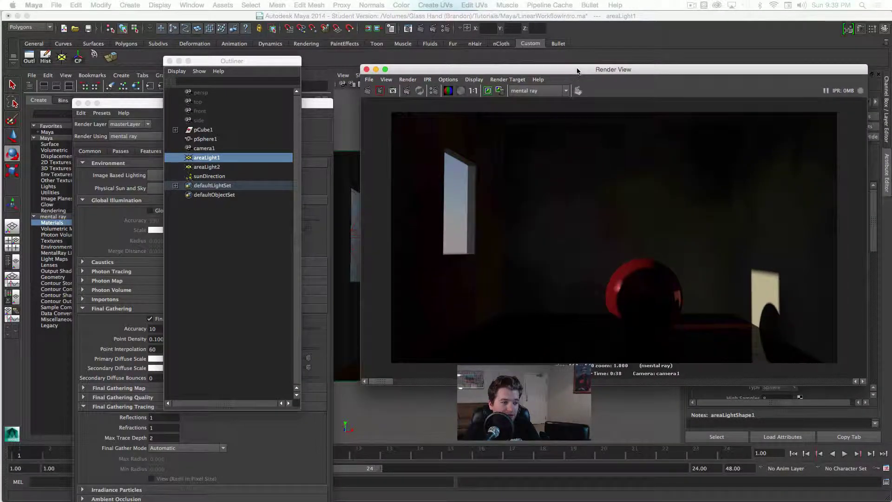
drag(560, 91, 683, 89)
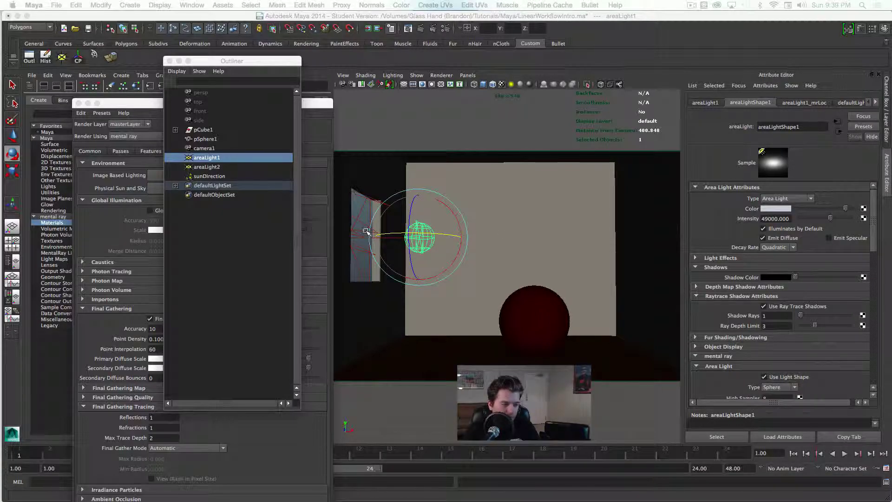
Step: Select areaLight2 and examine its intensity, decay rate, ray trace shadows and mental ray area light settings, then return to areaLight1
click(210, 168)
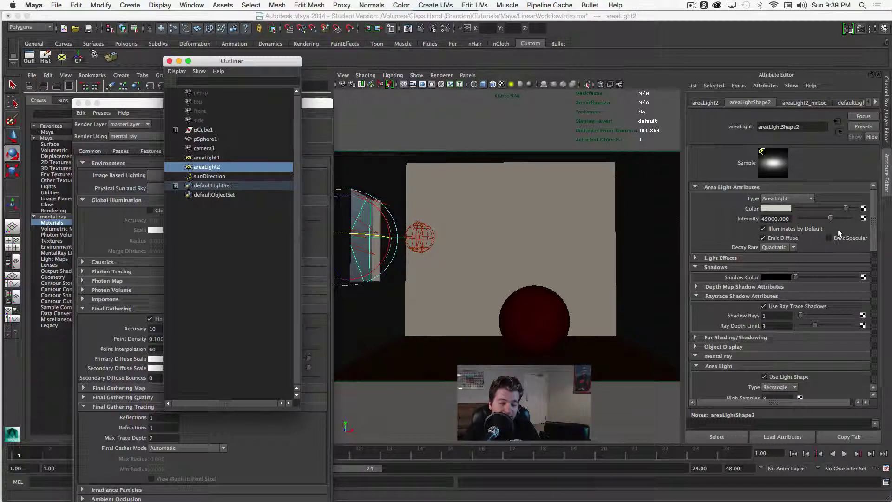
drag(872, 224, 869, 249)
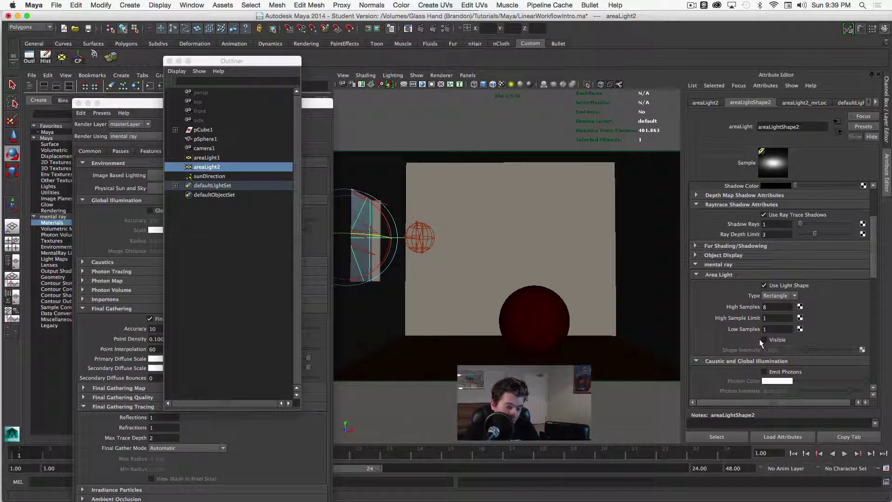
drag(876, 268, 876, 243)
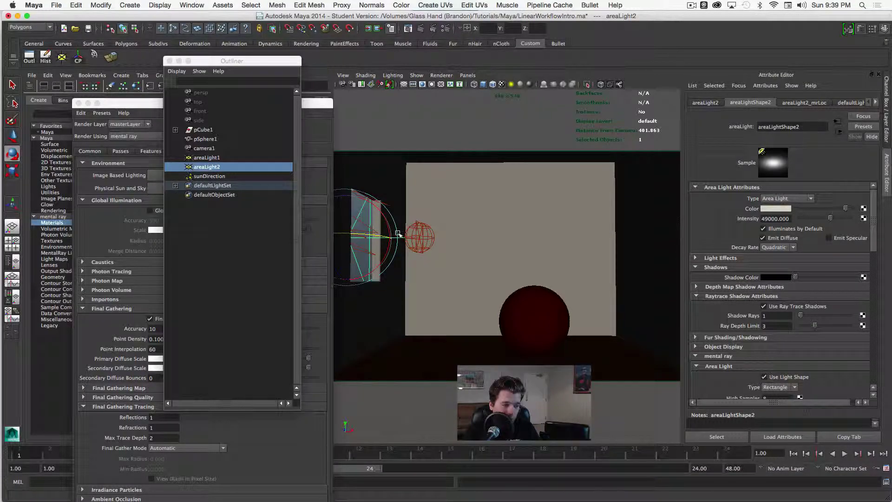
click(420, 237)
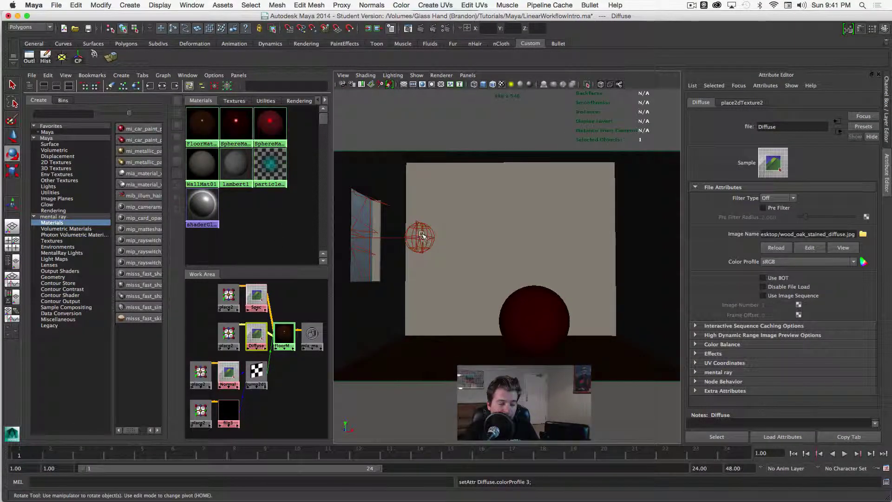
Step: Shift the color of areaLight1, the spherical light inside the window, to a more saturated light blue
click(421, 234)
click(775, 207)
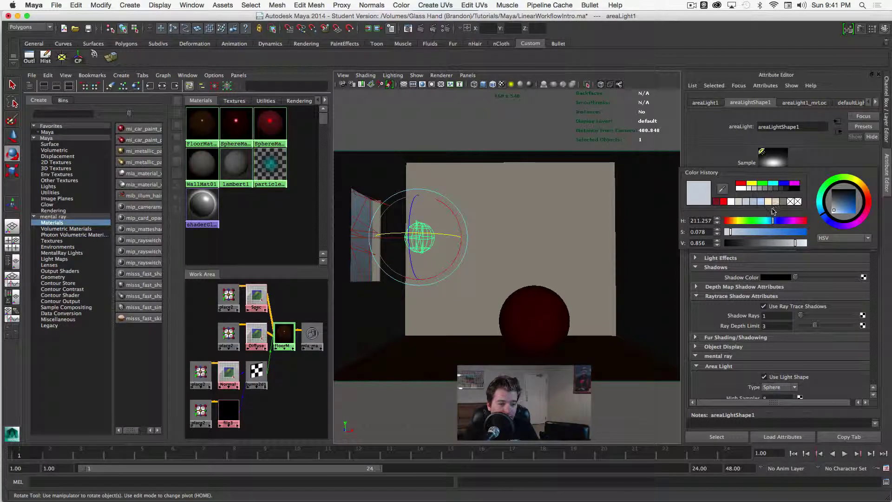
drag(740, 232, 743, 235)
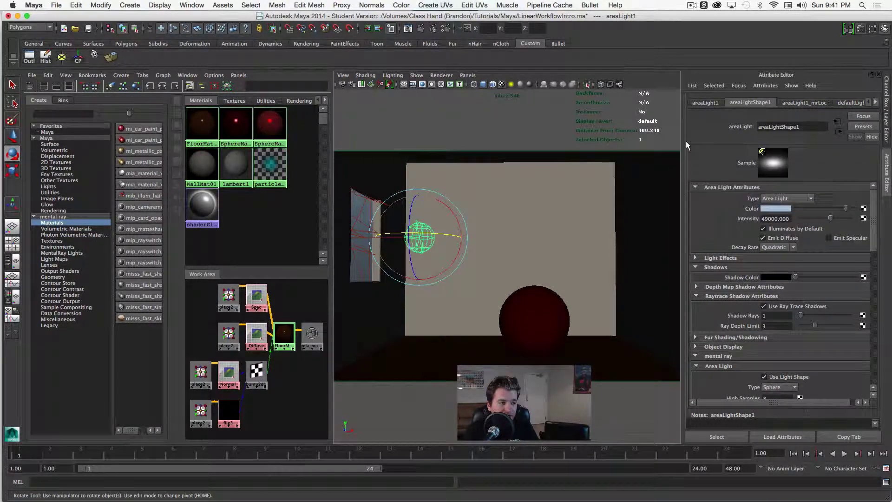
Step: Set the Final Gathering point density to 1 in the Indirect Lighting render settings
click(446, 29)
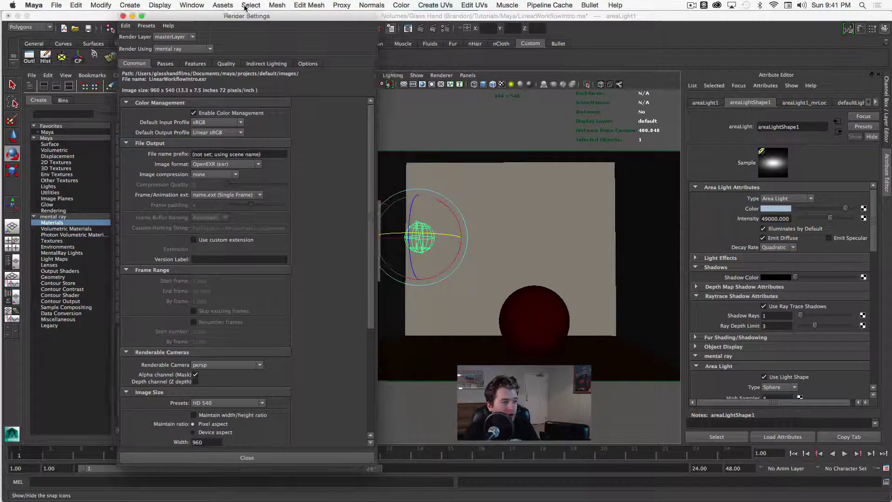
drag(245, 8, 242, 8)
click(263, 63)
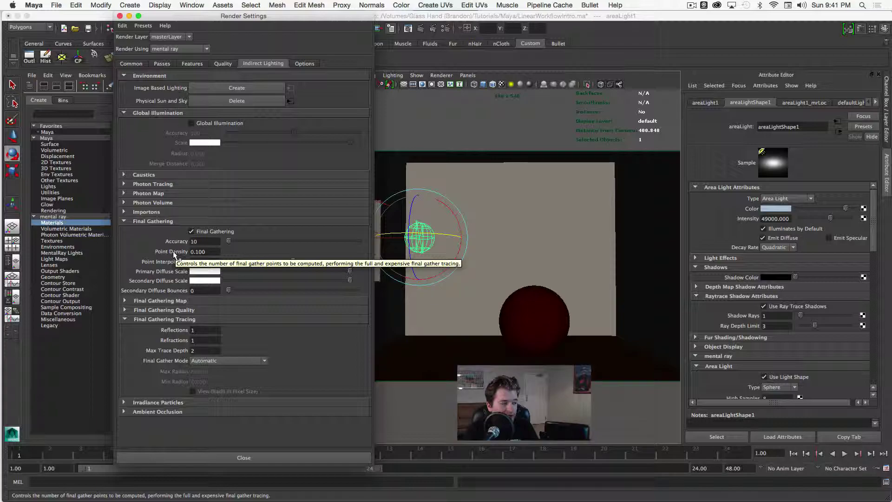
click(198, 251)
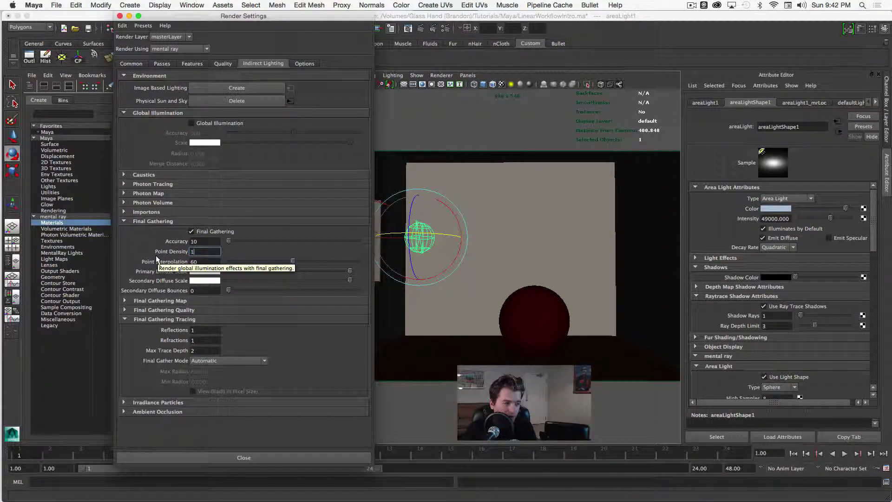
text(1)
key(Return)
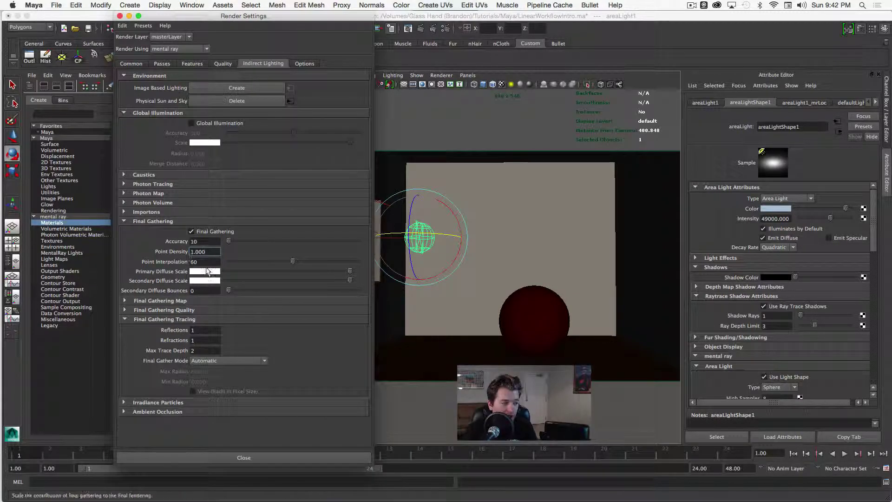
Step: Set the Final Gathering point interpolation to 20 and the accuracy to 200
key(Tab)
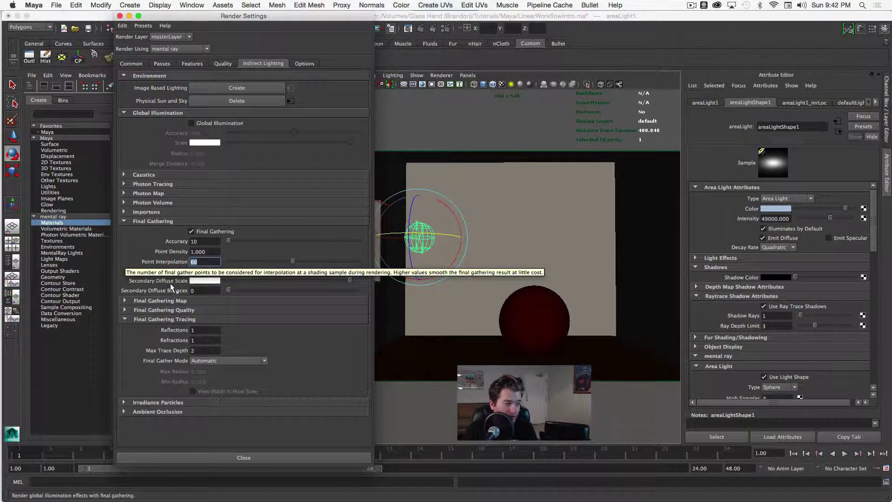
text(20)
key(shift+Tab)
key(shift+Tab)
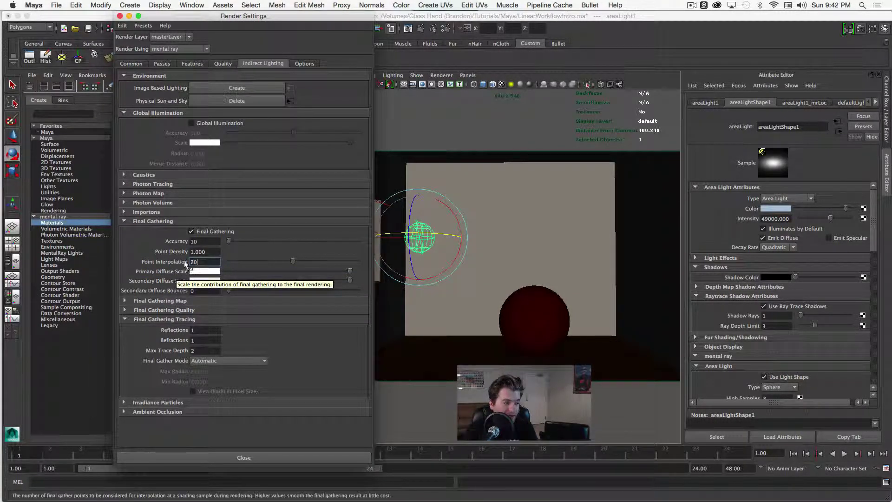
text(100)
key(Return)
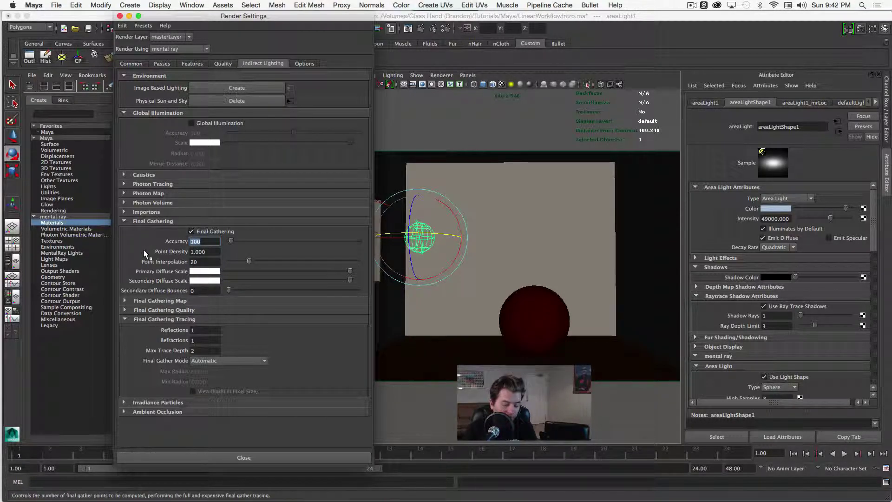
key(BackSpace)
key(BackSpace)
key(BackSpace)
text(200)
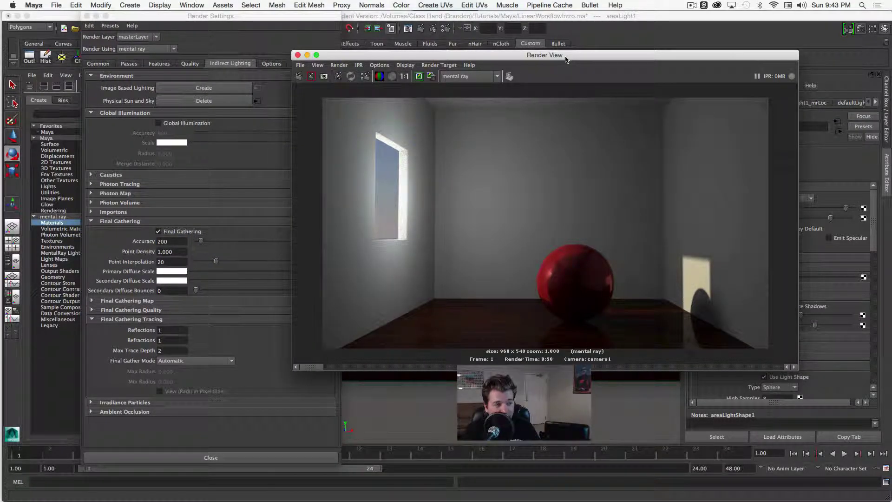
Step: Compare the latest render with the earlier stored one, then close the render settings
drag(319, 367, 355, 368)
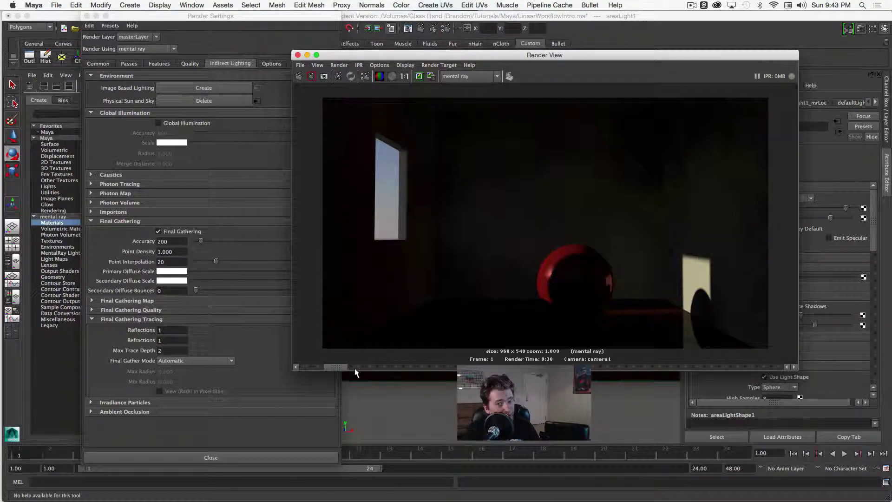
drag(355, 368, 328, 371)
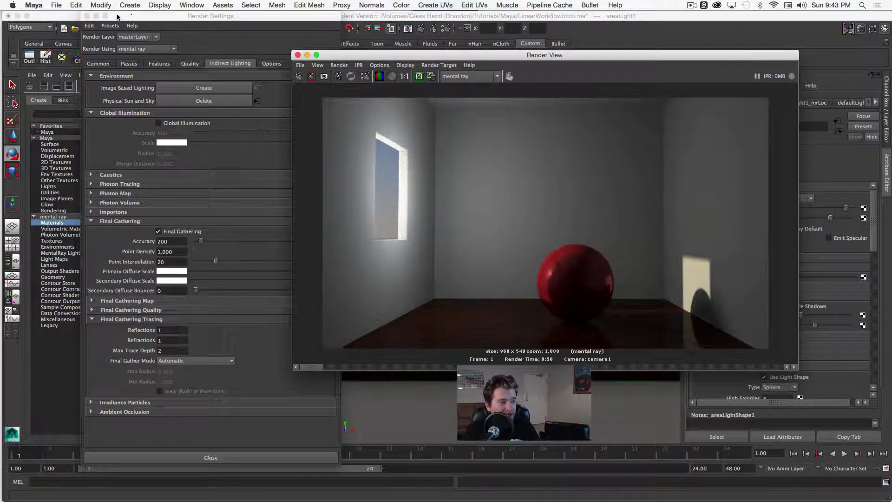
click(87, 16)
drag(372, 54, 355, 81)
Step: Select areaLight2 through the Outliner and shift its color to a more saturated light blue
click(132, 7)
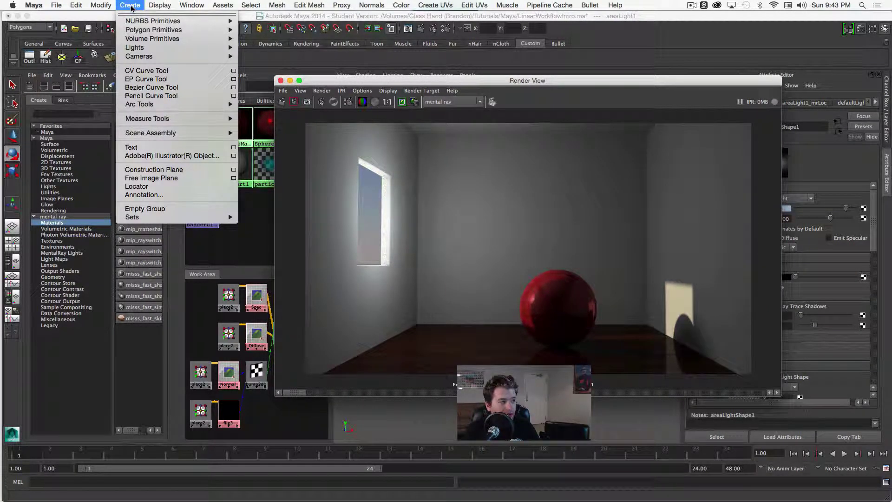
click(191, 5)
click(207, 69)
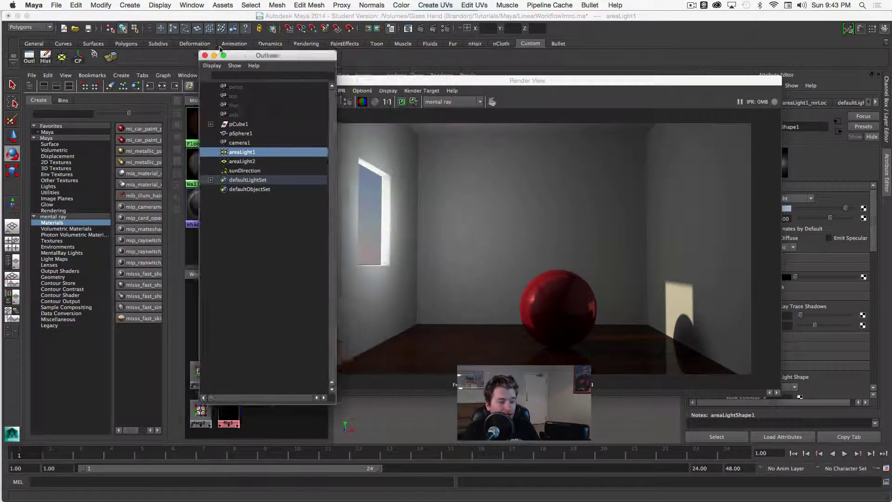
drag(222, 55, 97, 31)
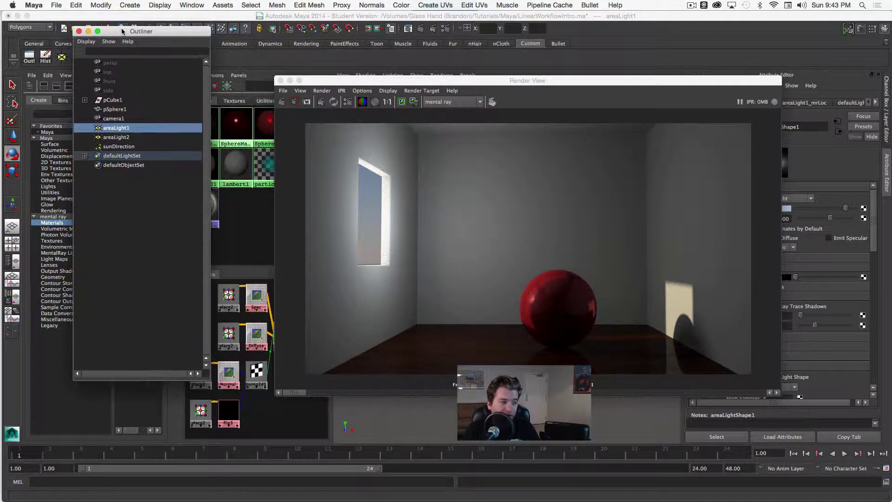
click(120, 136)
drag(340, 82, 186, 140)
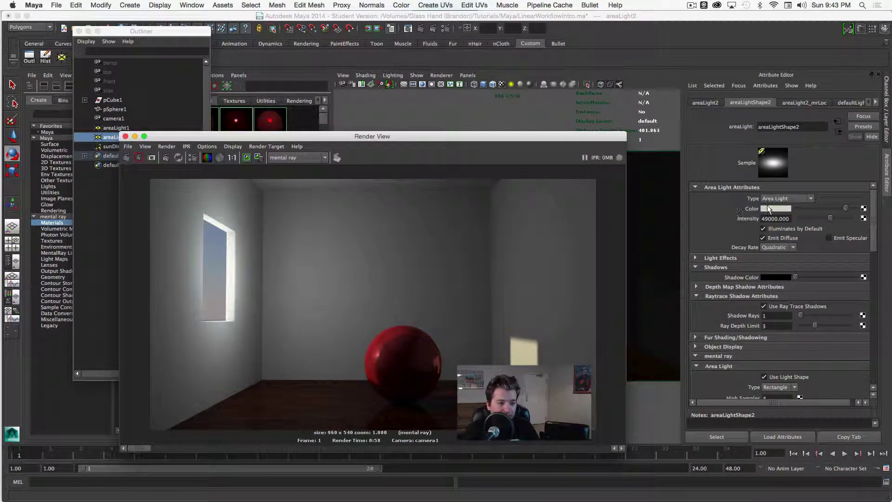
click(785, 212)
drag(761, 233, 753, 234)
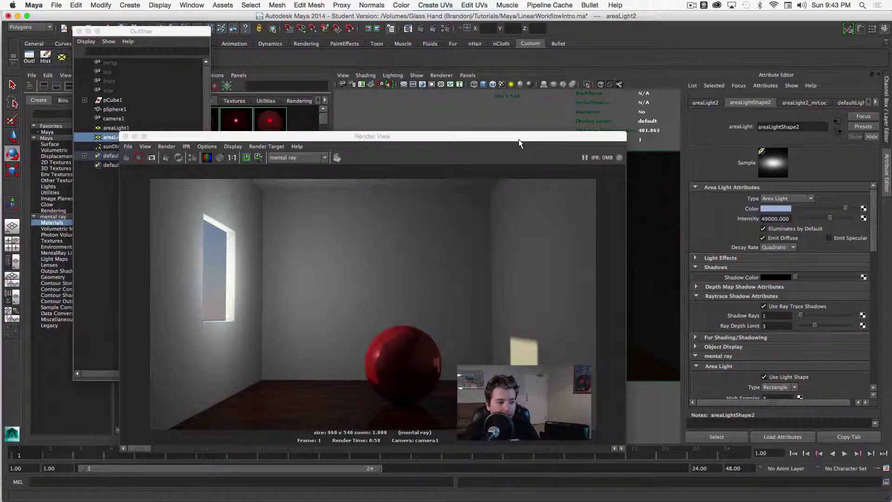
Step: Uncover the lights in the viewport and rename areaLight1 to InsideFill
drag(519, 139, 620, 67)
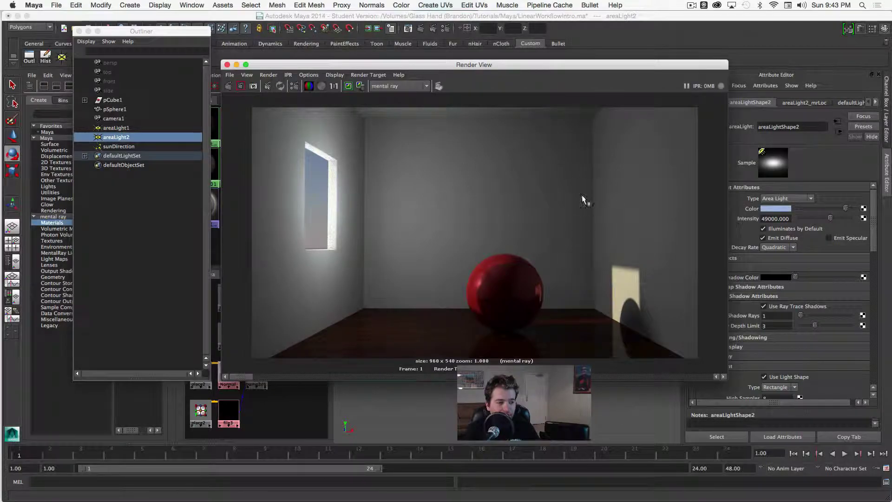
drag(504, 66, 474, 137)
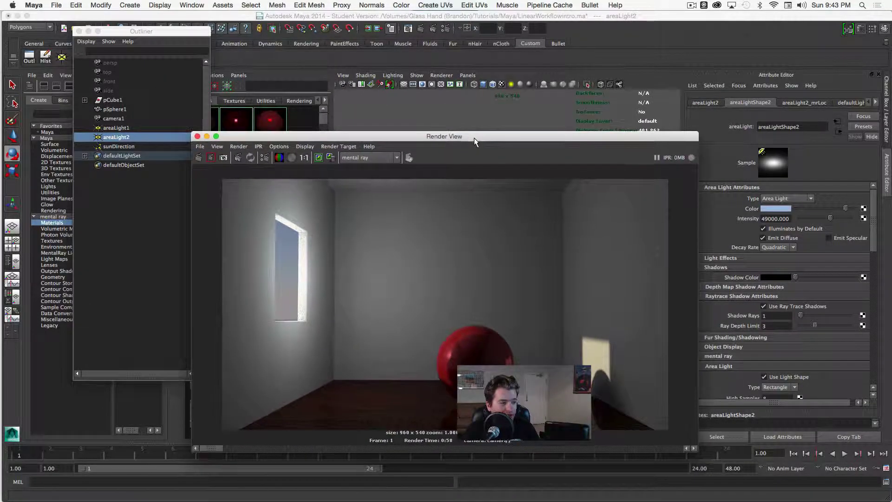
click(116, 128)
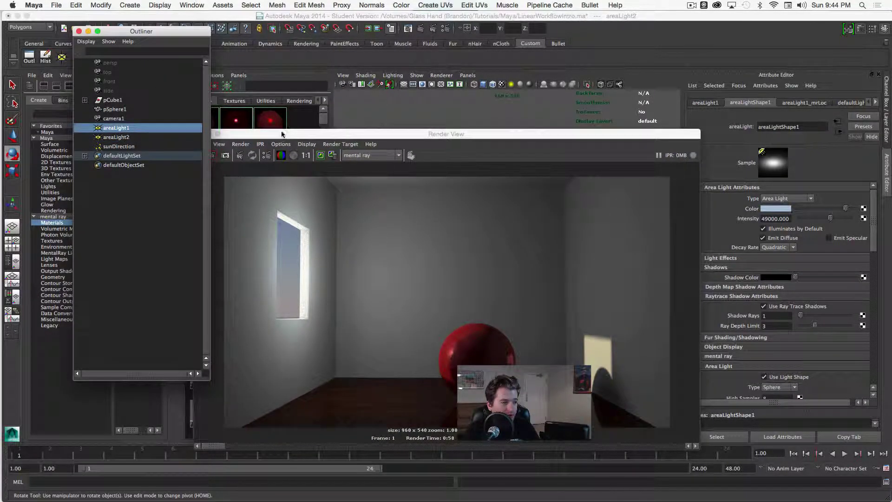
drag(280, 136, 274, 268)
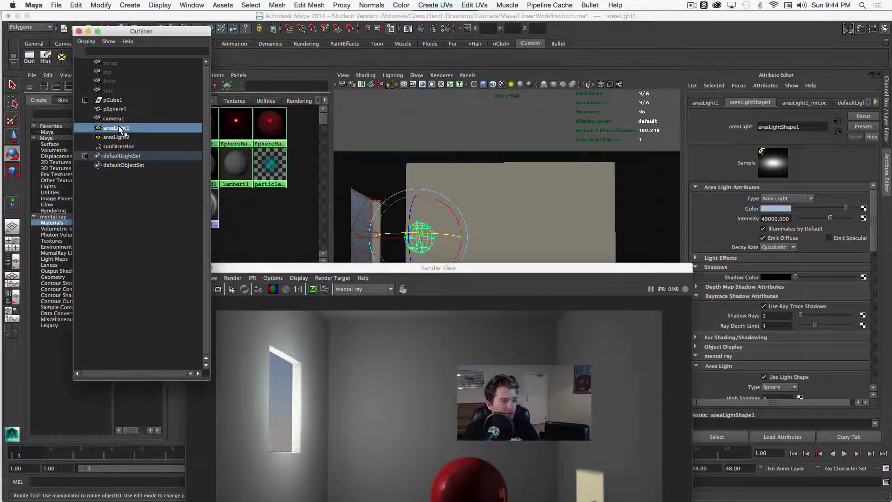
double_click(119, 127)
text(In)
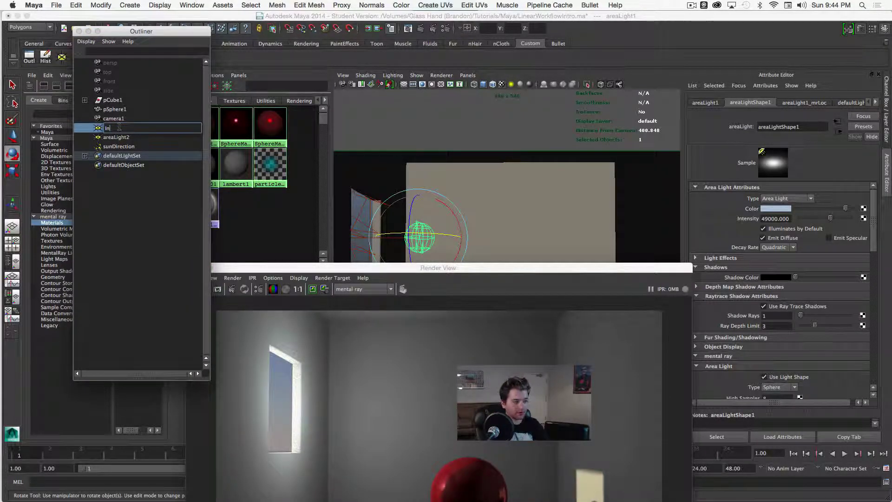
text(sideFill)
key(Return)
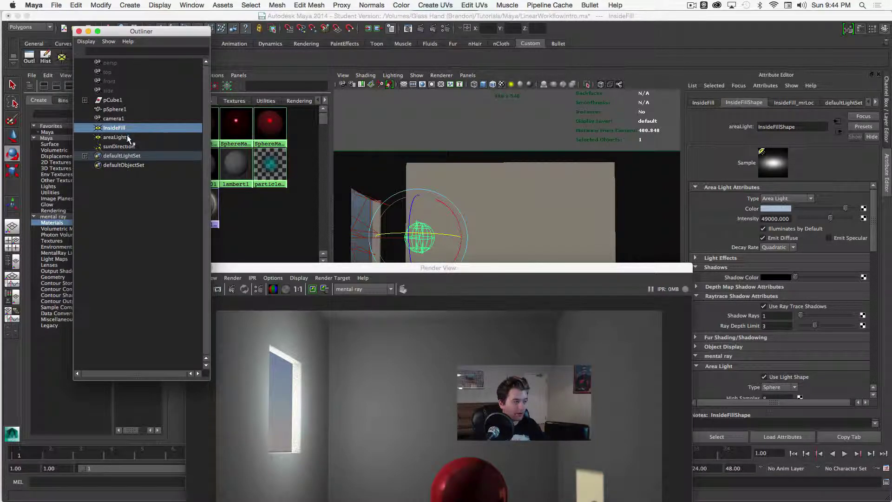
Step: Rename areaLight2 to OutsideFill in the Outliner
double_click(128, 137)
text(Out)
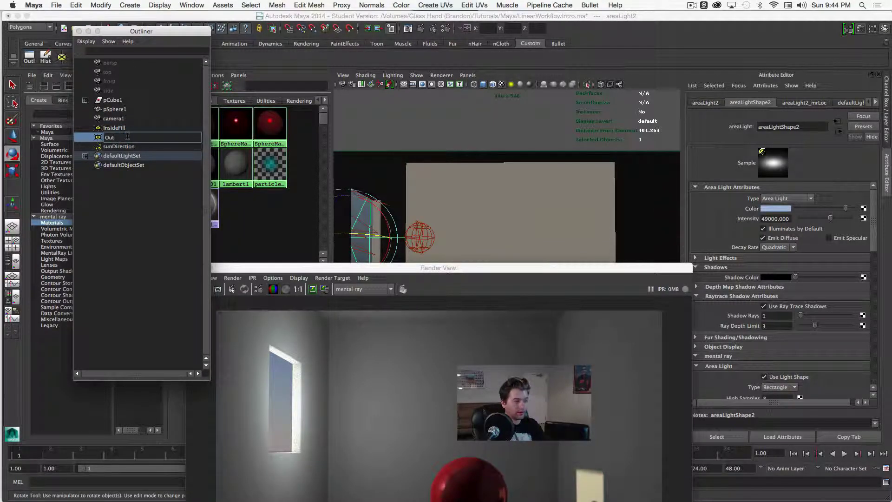
text(sideFill)
key(Return)
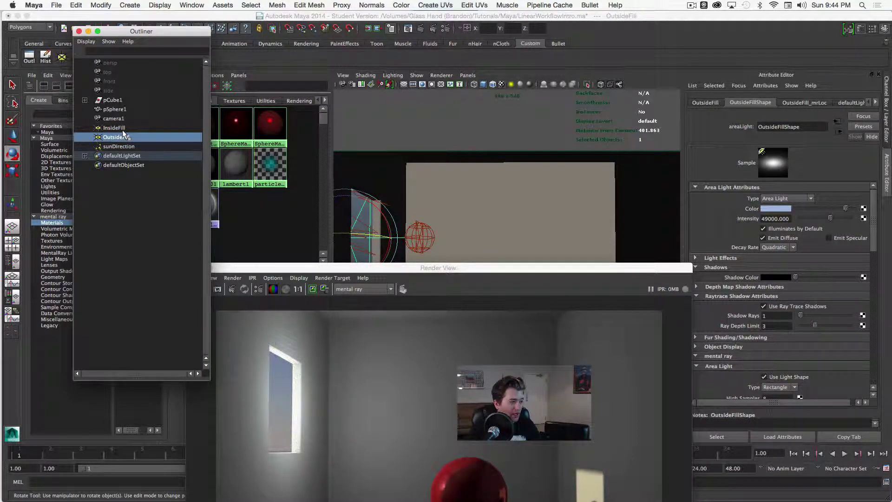
Step: Set the intensity of the InsideFill light to 39000
click(121, 128)
double_click(772, 220)
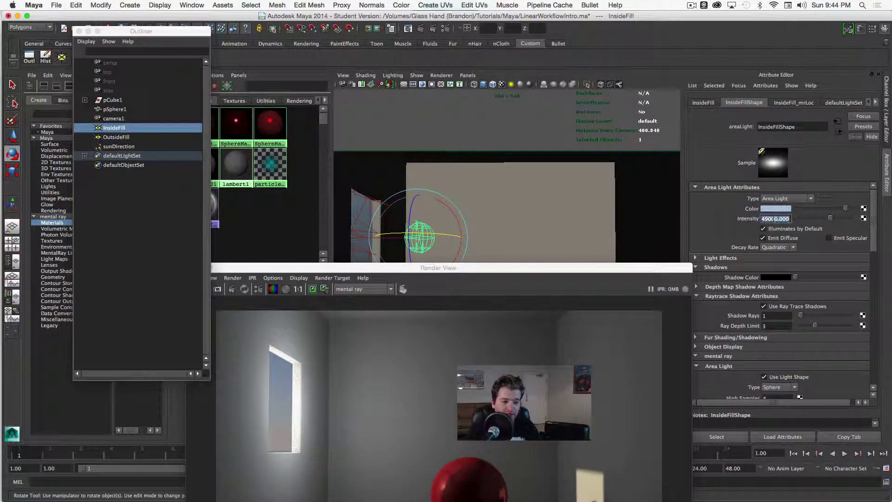
drag(765, 219, 749, 229)
text(3)
key(Return)
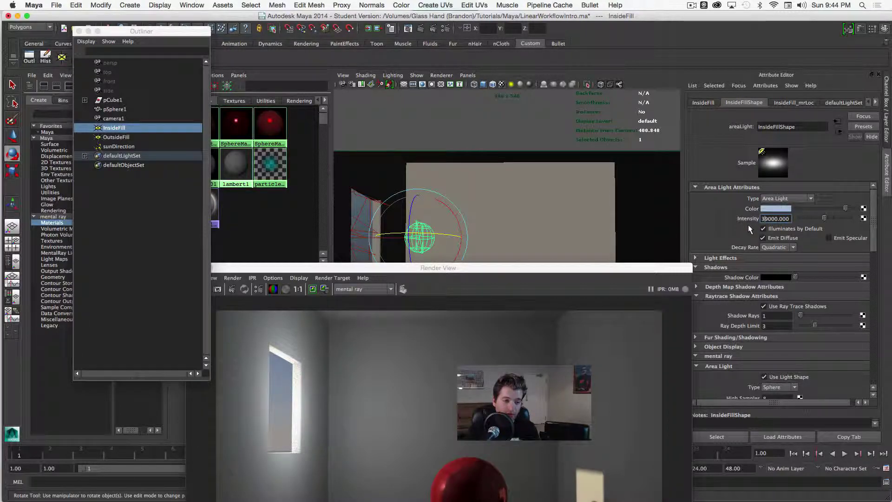
Step: Graph the input and output connections of sunDirection and open the attributes of the mia_physicalsun1 node
drag(629, 268, 745, 75)
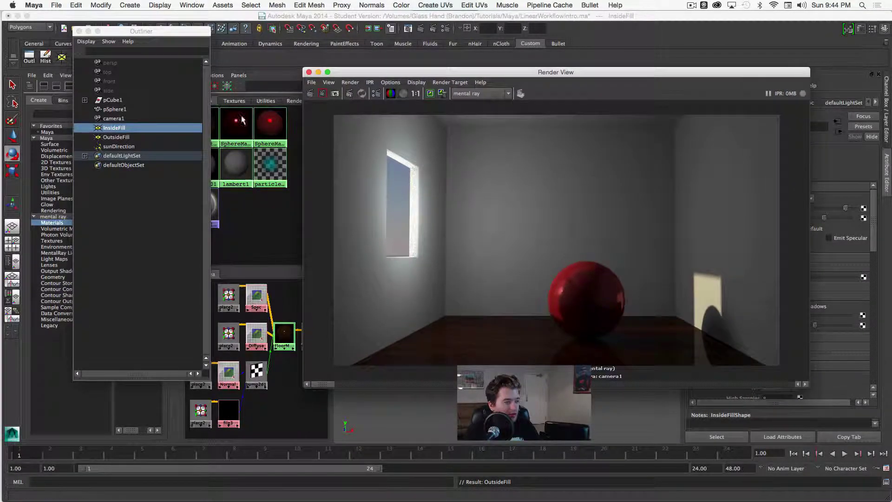
click(130, 147)
drag(156, 31, 104, 98)
click(174, 86)
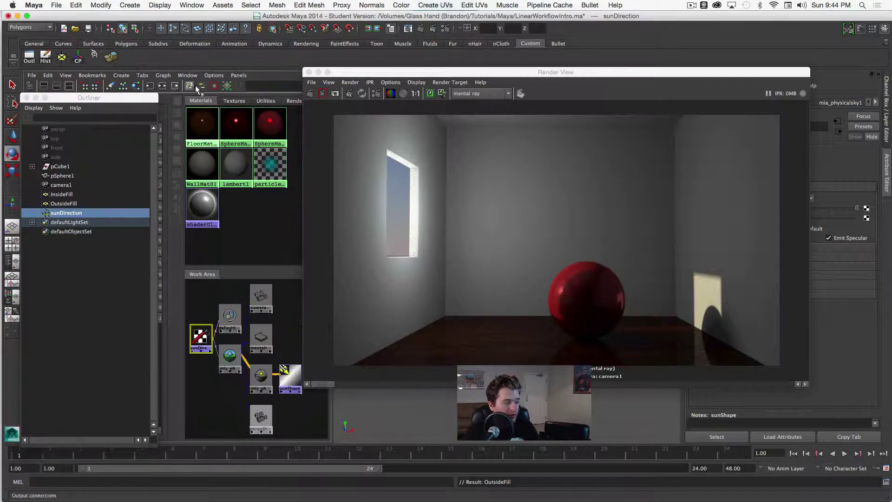
click(265, 346)
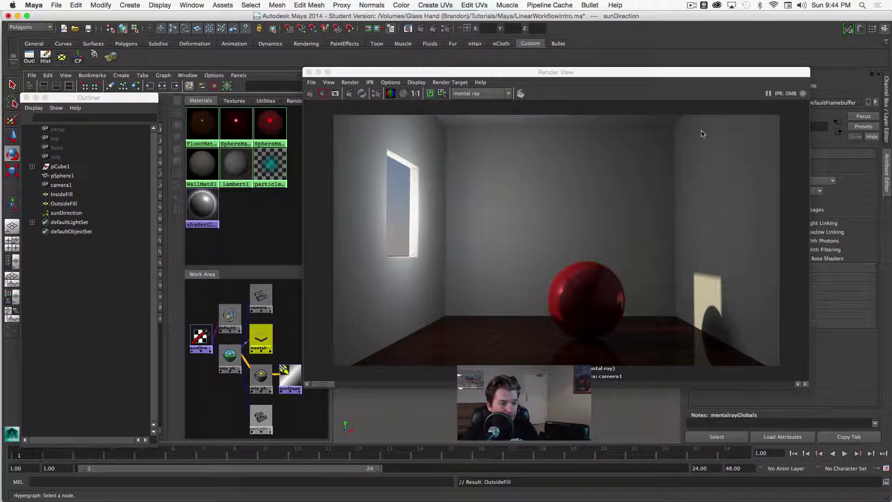
drag(714, 75, 559, 25)
click(261, 377)
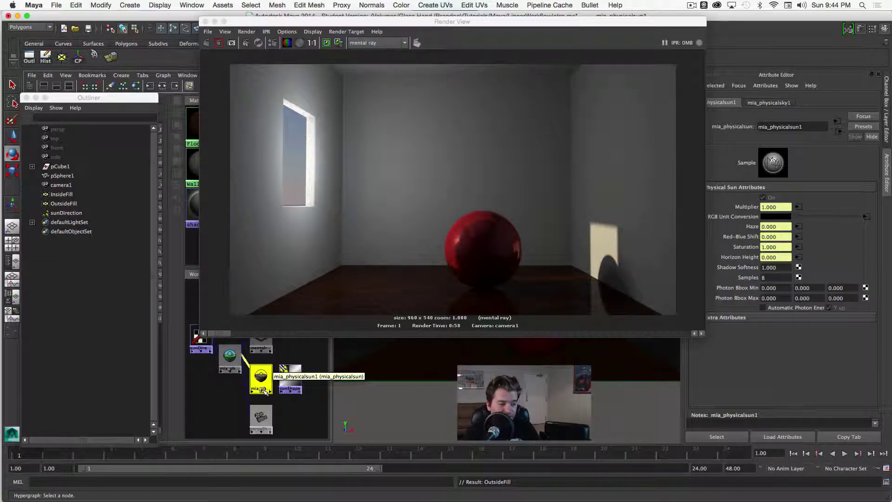
Step: Set the physical sun's Shadow Softness to 2 and its Samples to 16
click(781, 266)
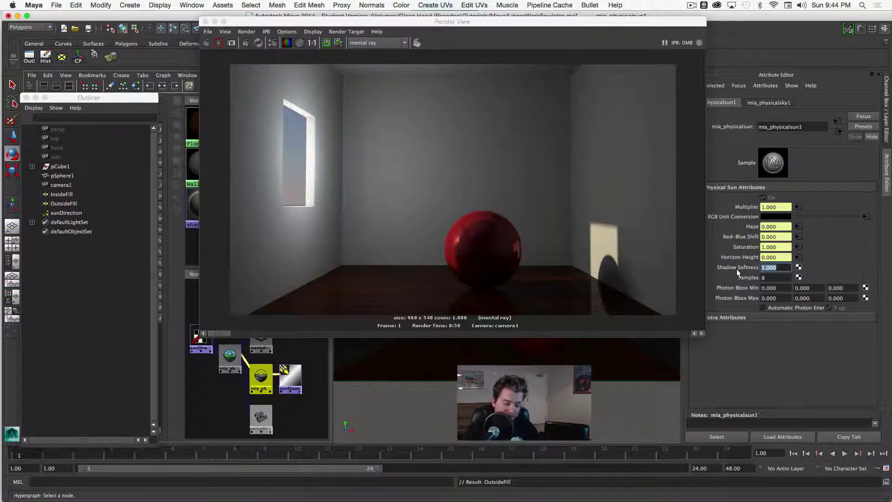
text(2)
key(Return)
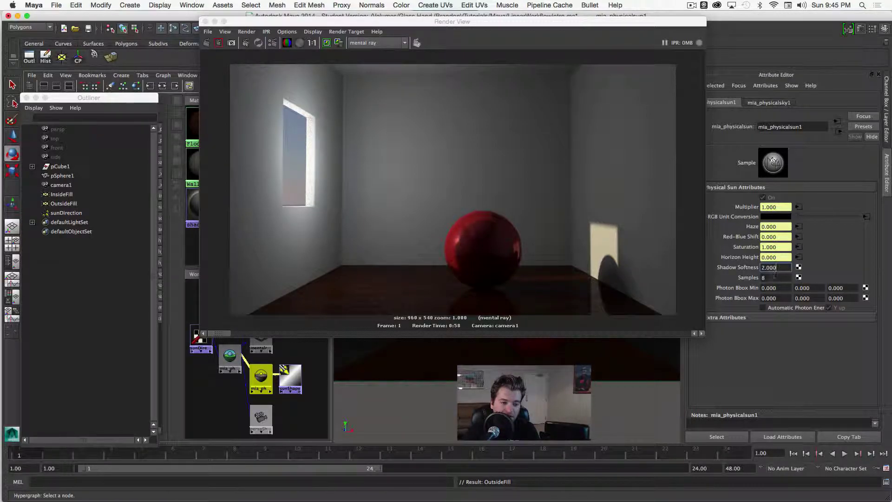
key(Tab)
text(16)
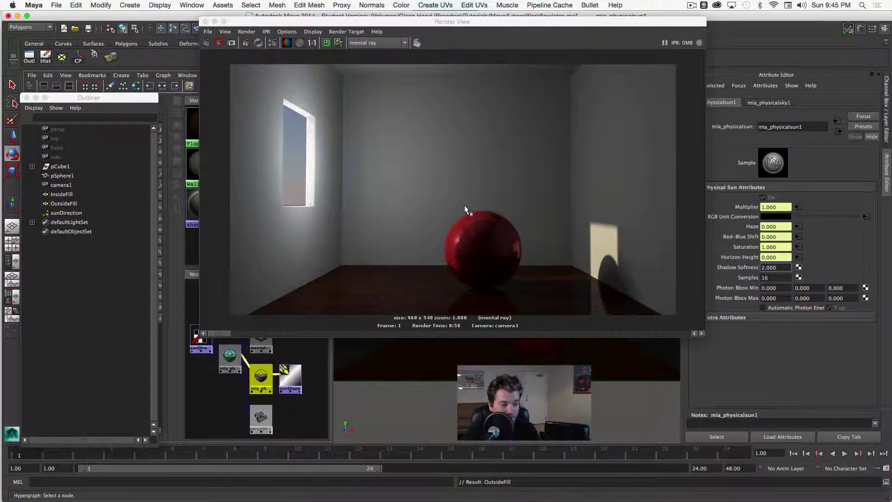
Step: Render the room through camera1 with mental ray to check the softened sun shadow
click(398, 149)
right_click(405, 164)
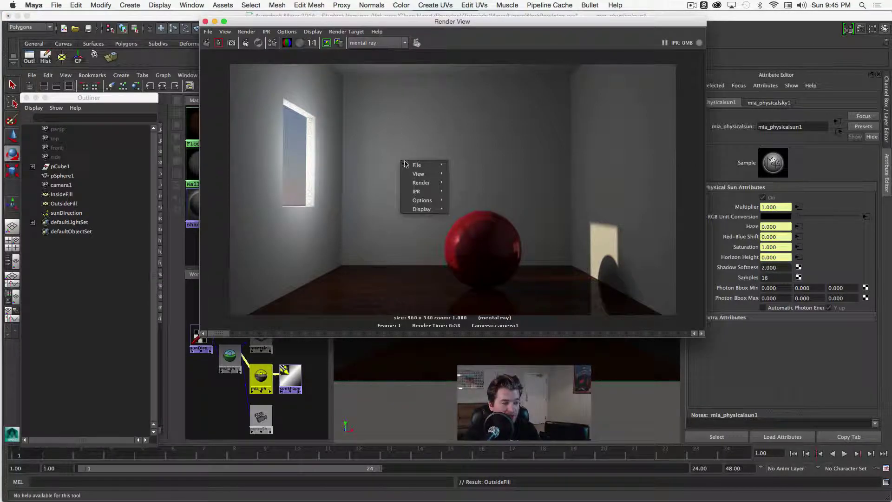
mouse_move(421, 182)
mouse_move(488, 247)
click(578, 239)
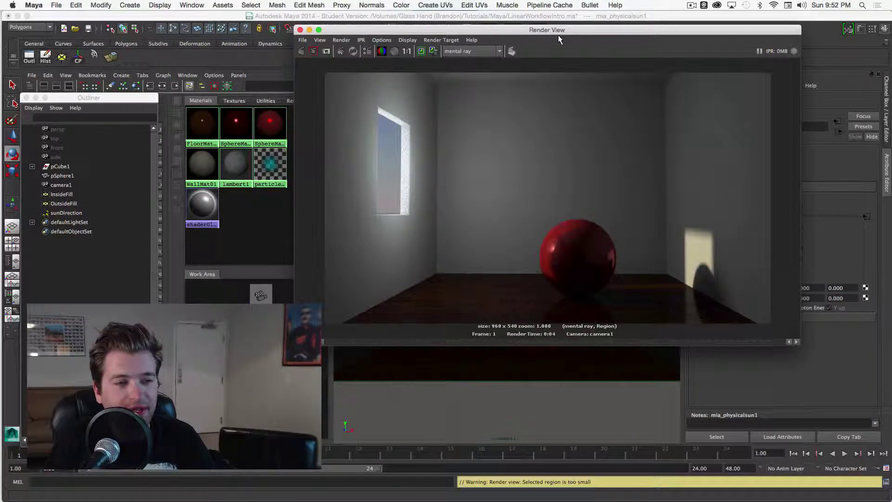
drag(558, 36, 524, 33)
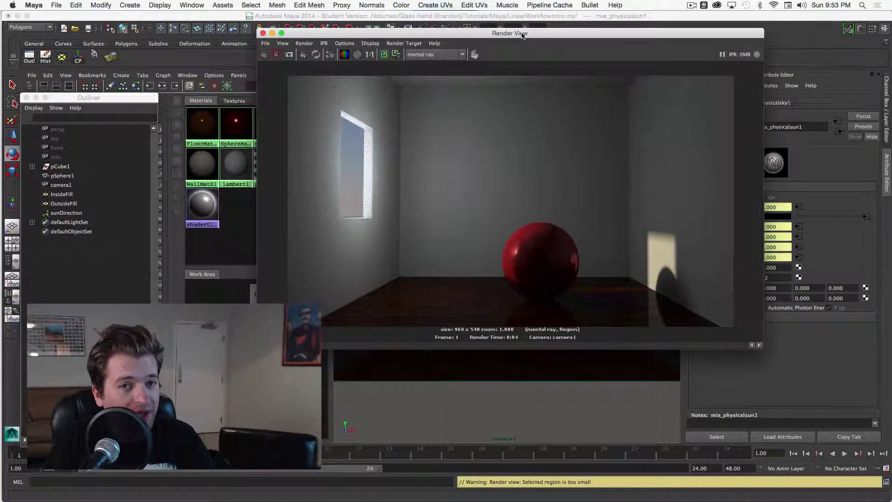
drag(523, 35, 522, 36)
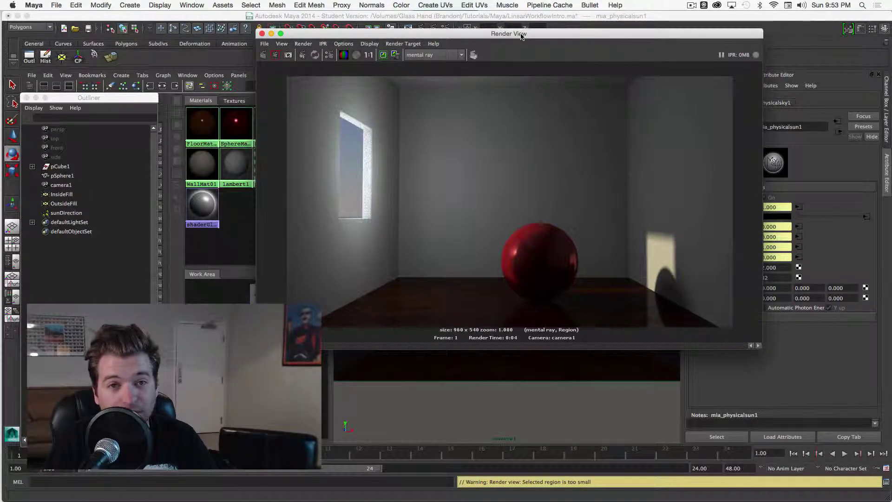
drag(521, 36, 516, 37)
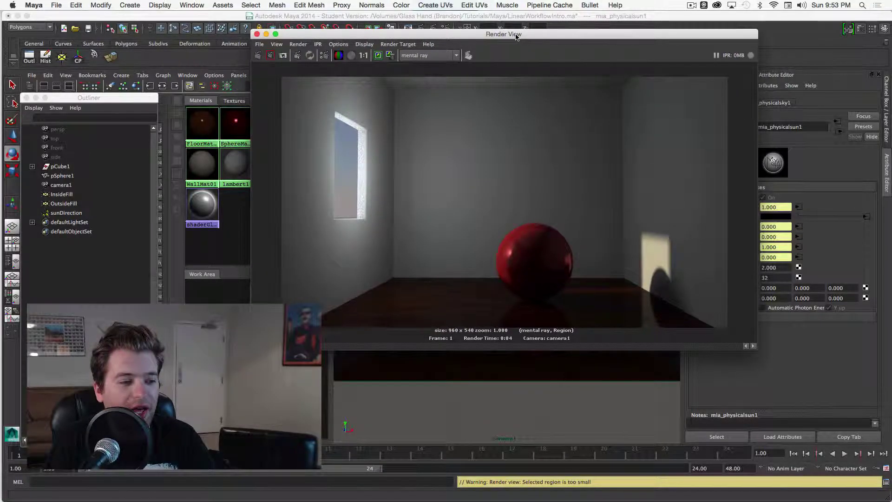